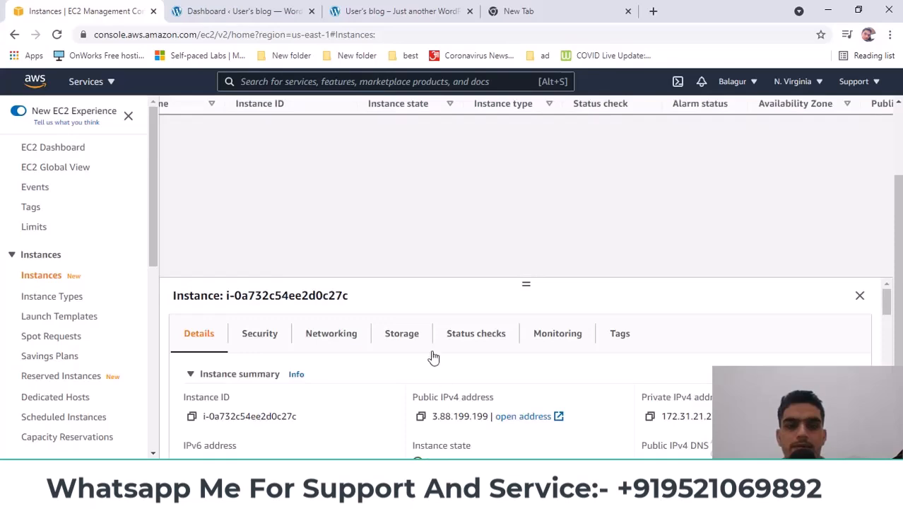
# Copy the needed line of text from the other open window and return to the EC2 instances page
pyautogui.scroll(2, 412, 226)
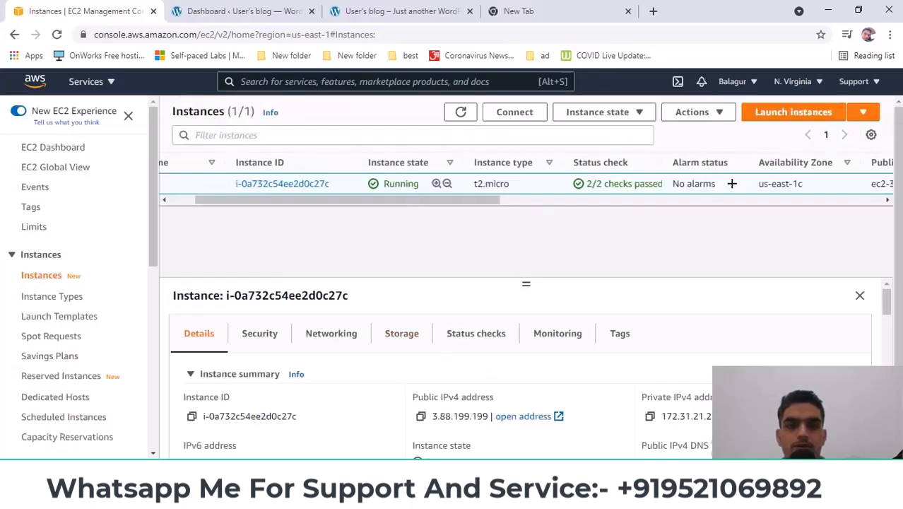
pyautogui.click(399, 495)
pyautogui.moveTo(458, 150); pyautogui.dragTo(567, 153)
pyautogui.rightClick(539, 159)
pyautogui.click(567, 172)
pyautogui.click(399, 494)
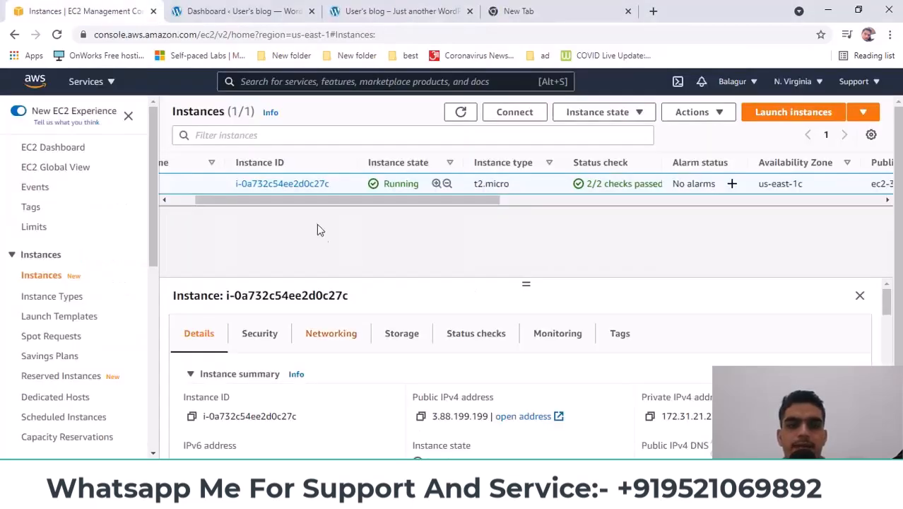
# Search the AWS services for "rou" and open Route 53
pyautogui.click(99, 82)
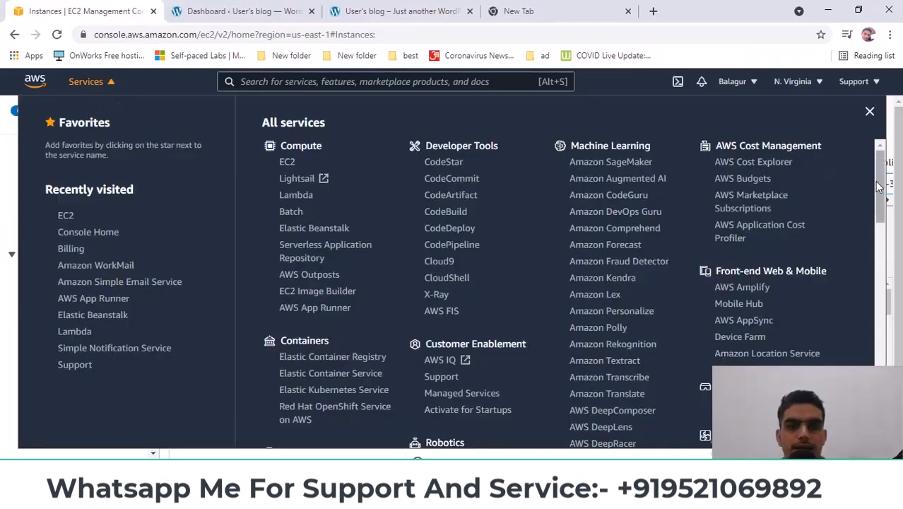
pyautogui.moveTo(880, 203); pyautogui.dragTo(860, 349)
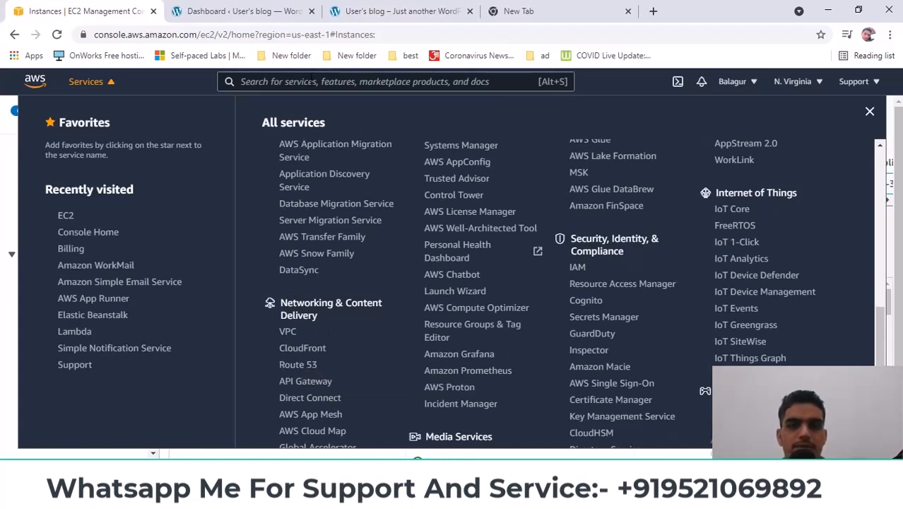
pyautogui.scroll(4, 896, 223)
pyautogui.scroll(3, 896, 223)
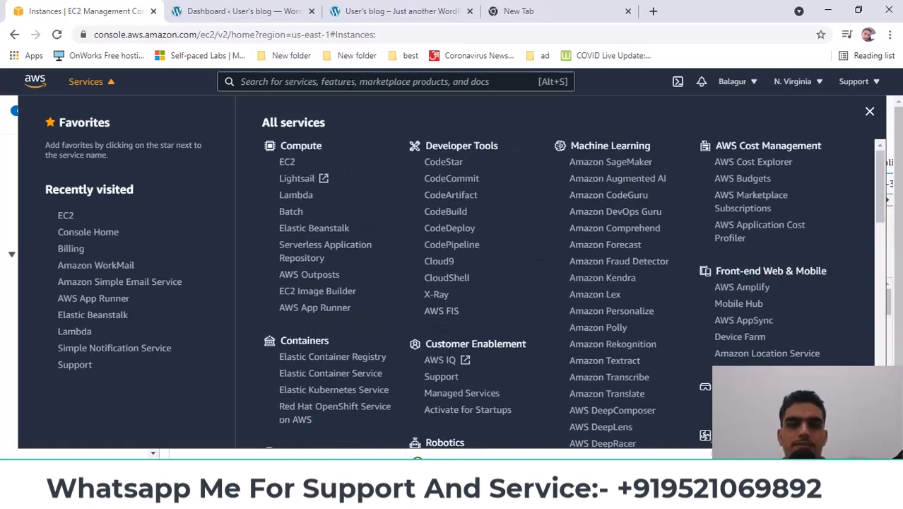
pyautogui.click(350, 84)
pyautogui.write('rou')
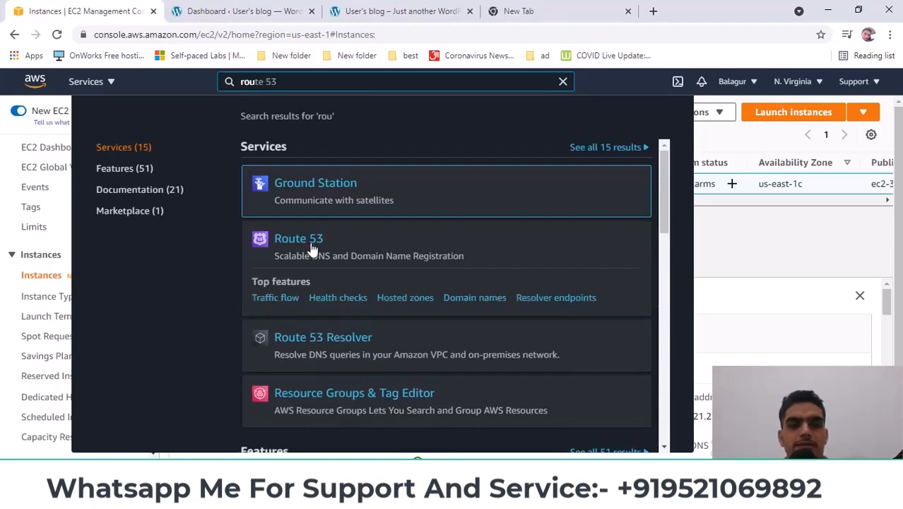
pyautogui.click(306, 248)
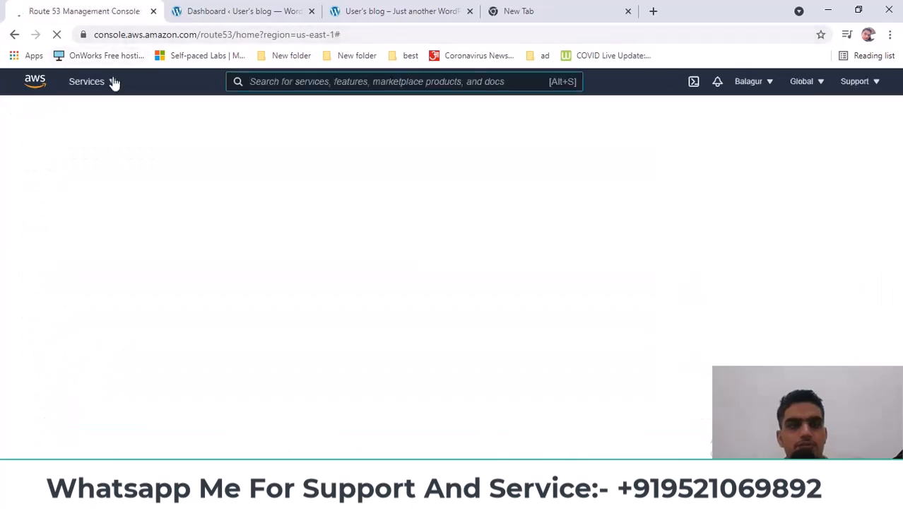
# Open the EC2 service from the services list in a new browser tab and close the list
pyautogui.click(114, 82)
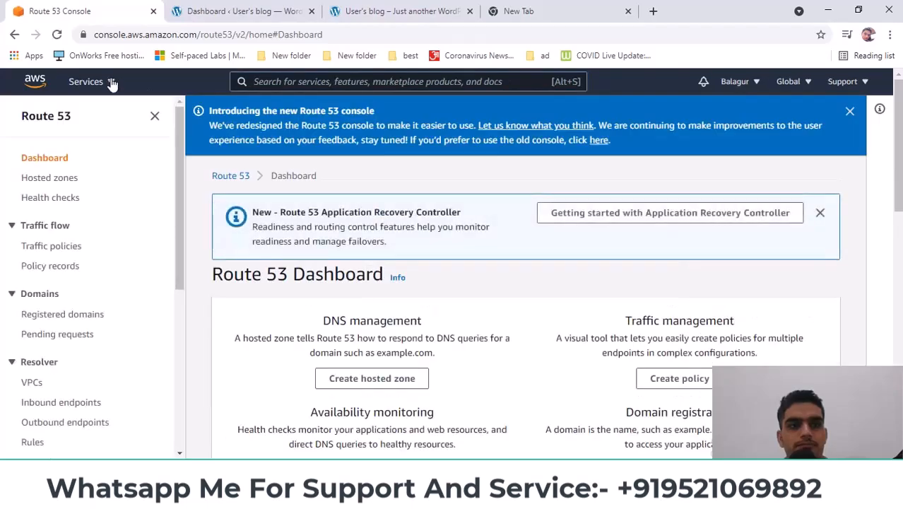
pyautogui.click(111, 83)
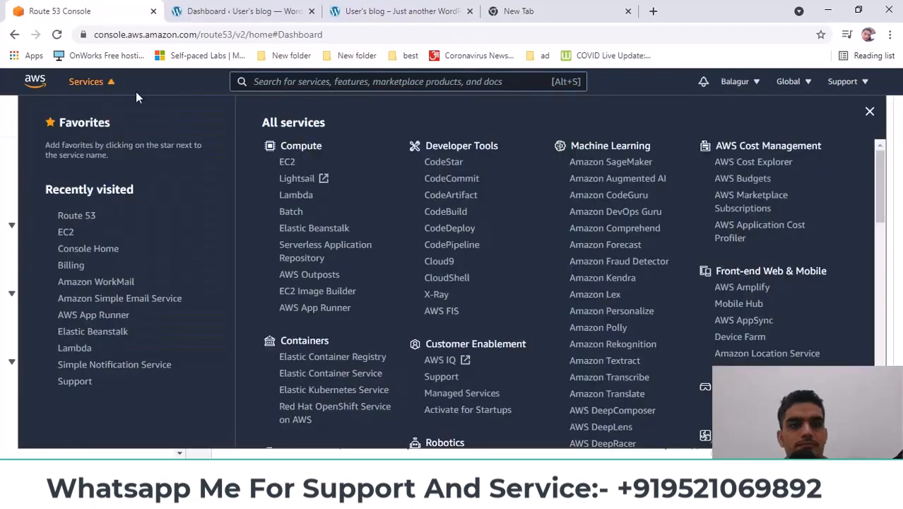
pyautogui.rightClick(289, 168)
pyautogui.click(325, 173)
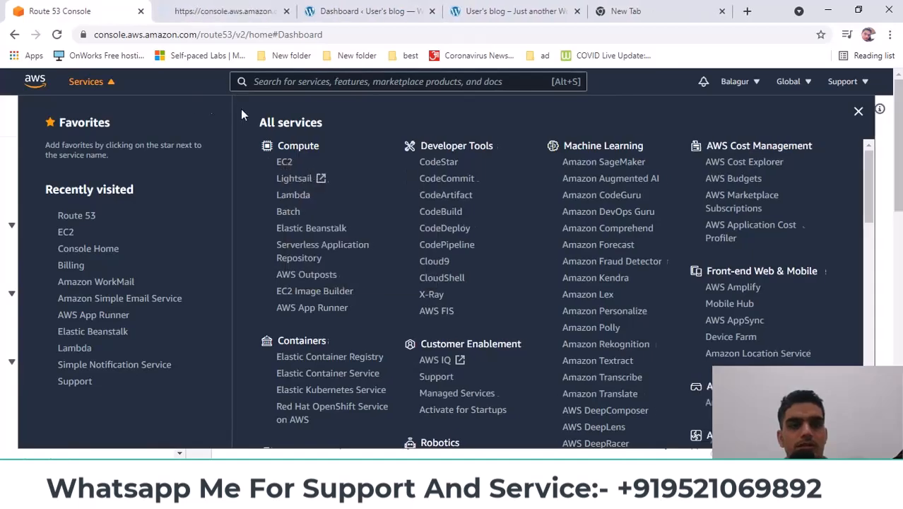
pyautogui.click(96, 87)
pyautogui.scroll(-1, 504, 305)
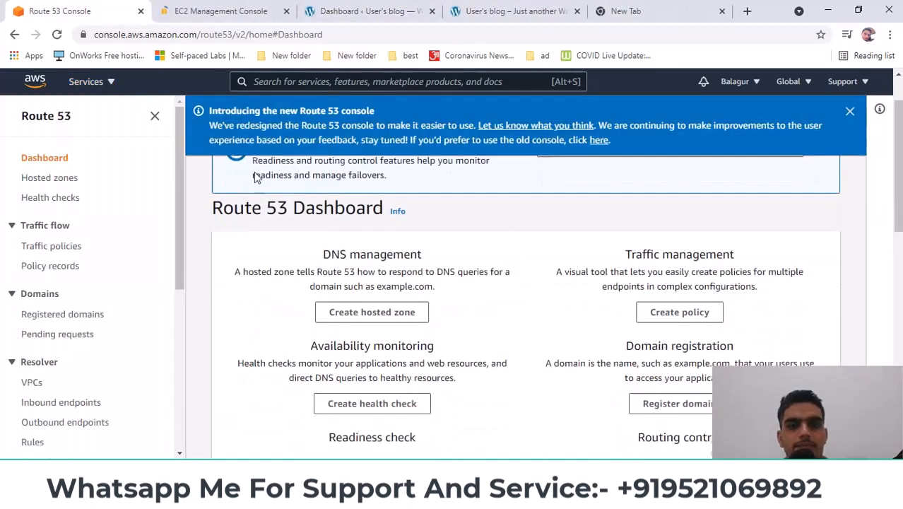
# Collapse the Route 53 navigation pane and examine the dashboard's DNS management and Application Recovery Controller information
pyautogui.click(155, 116)
pyautogui.scroll(-2, 467, 269)
pyautogui.scroll(2, 391, 263)
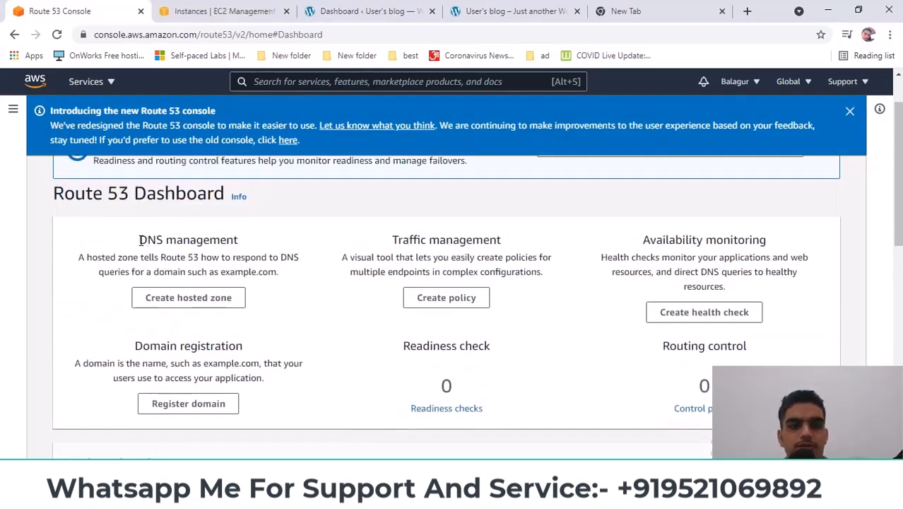
pyautogui.moveTo(139, 242); pyautogui.dragTo(251, 242)
pyautogui.scroll(1, 252, 243)
pyautogui.moveTo(93, 212); pyautogui.dragTo(463, 239)
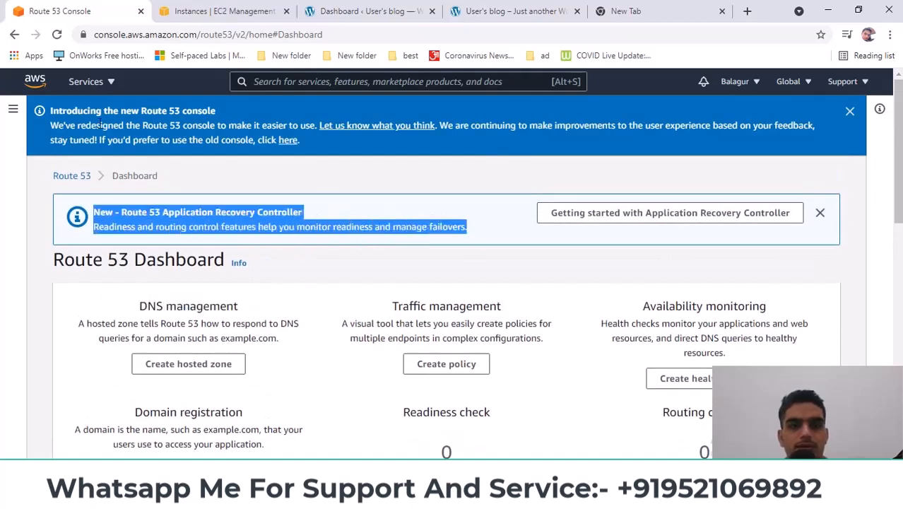
pyautogui.scroll(-1, 239, 191)
# Create a public hosted zone for the domain softgh.gq
pyautogui.click(163, 300)
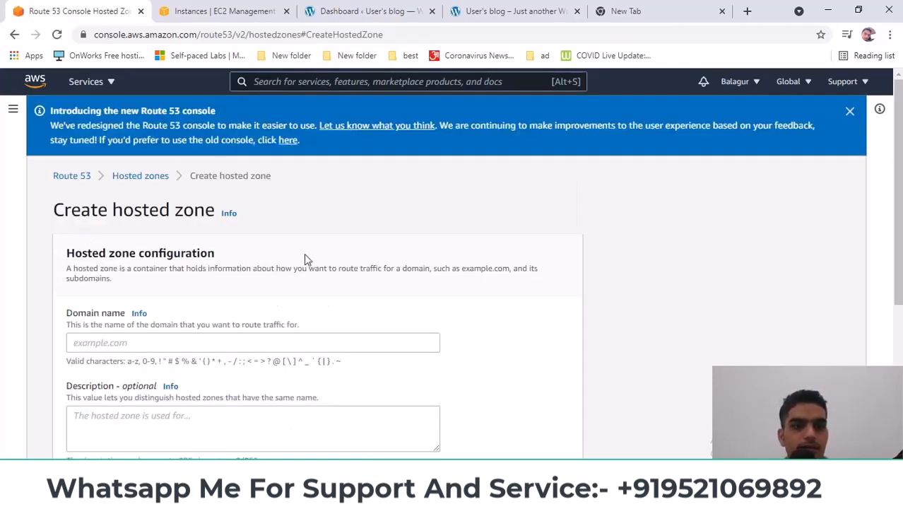
pyautogui.scroll(-2, 305, 258)
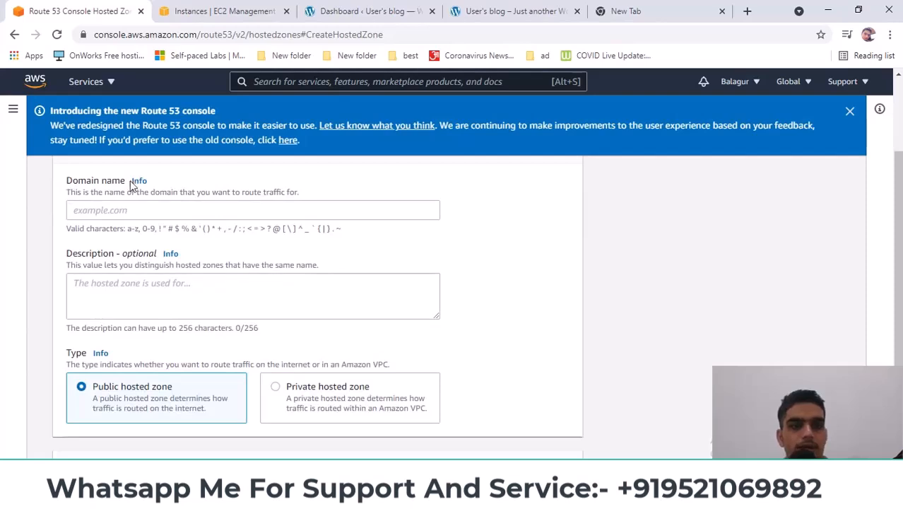
pyautogui.click(122, 211)
pyautogui.write('softgh.gq')
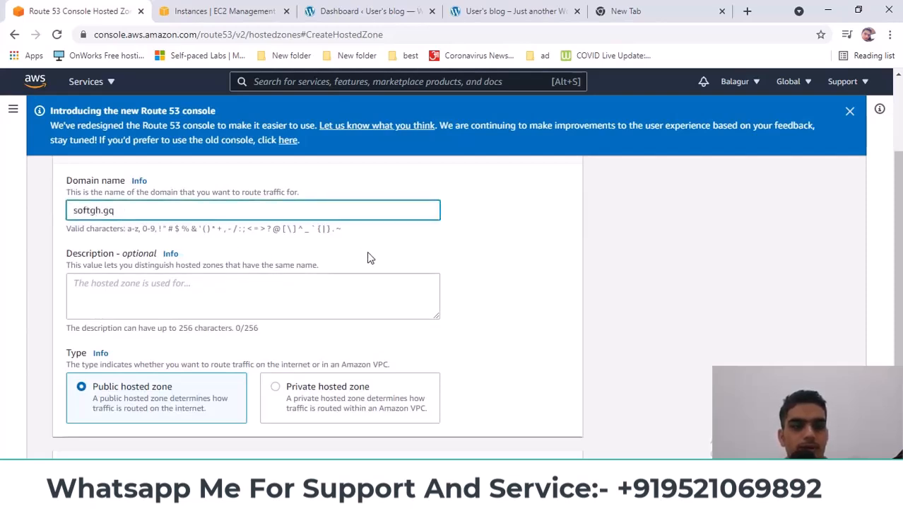
pyautogui.click(483, 257)
pyautogui.scroll(-2, 483, 257)
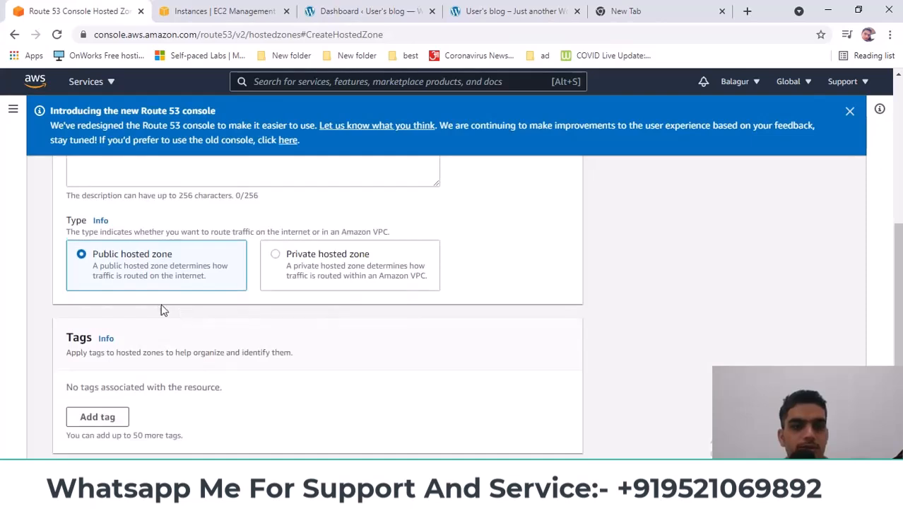
pyautogui.scroll(-1, 161, 309)
pyautogui.click(533, 436)
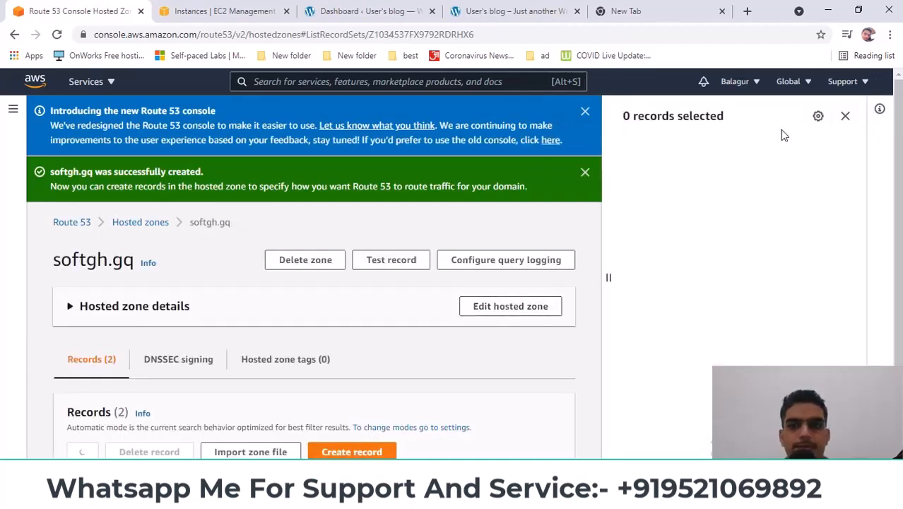
# Close the record details pane and dismiss the new console announcement on the softgh.gq zone page
pyautogui.click(845, 116)
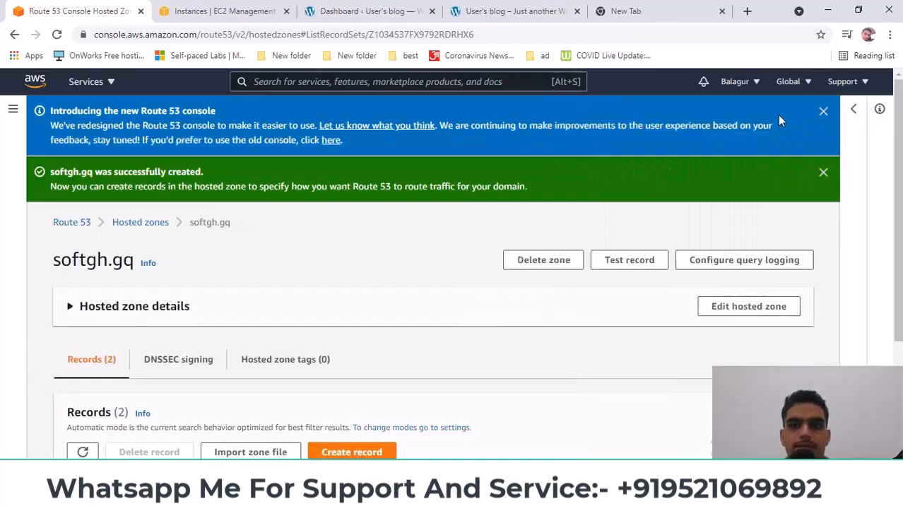
pyautogui.click(823, 113)
pyautogui.scroll(-2, 248, 293)
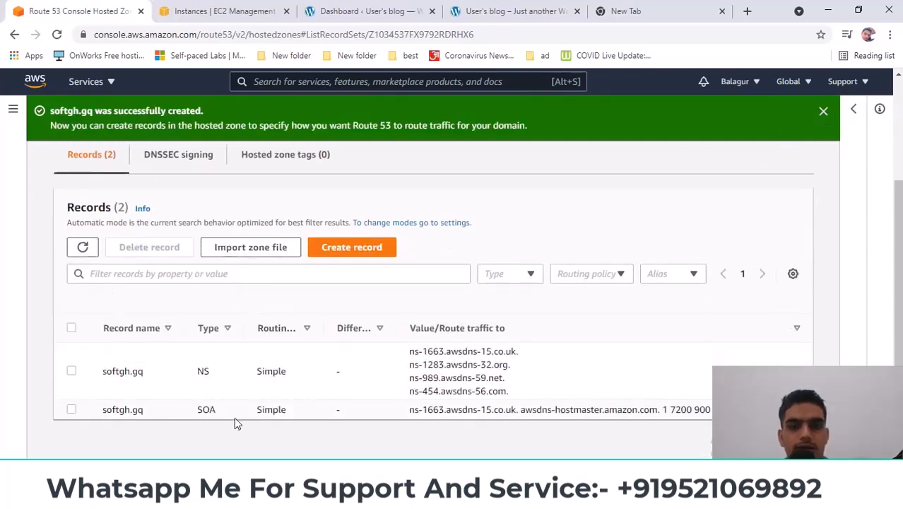
# Start a new record in the softgh.gq zone with the type A, routing traffic to an IPv4 address
pyautogui.click(339, 249)
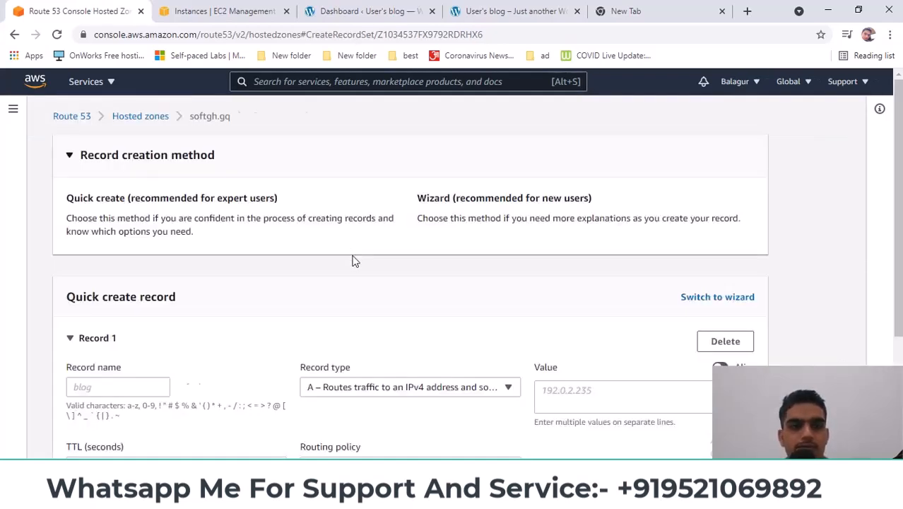
pyautogui.scroll(-2, 353, 258)
pyautogui.scroll(-1, 332, 251)
pyautogui.click(358, 192)
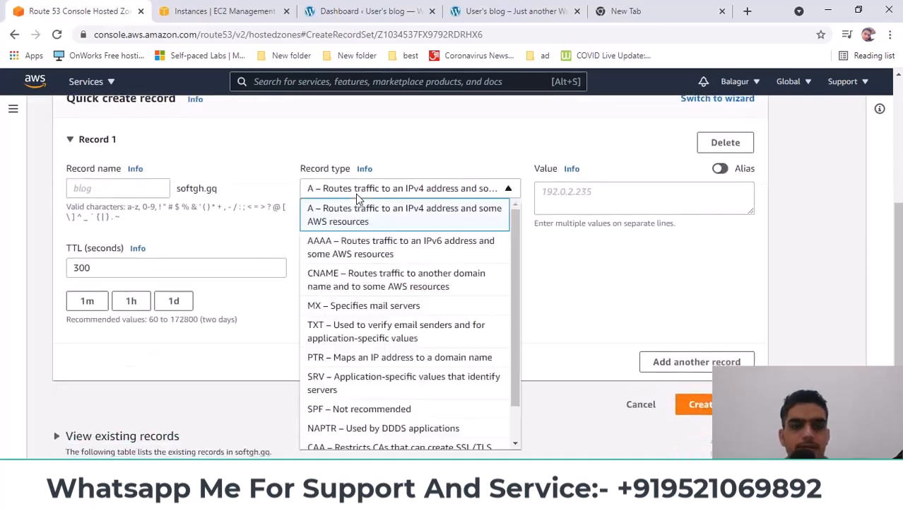
pyautogui.click(360, 219)
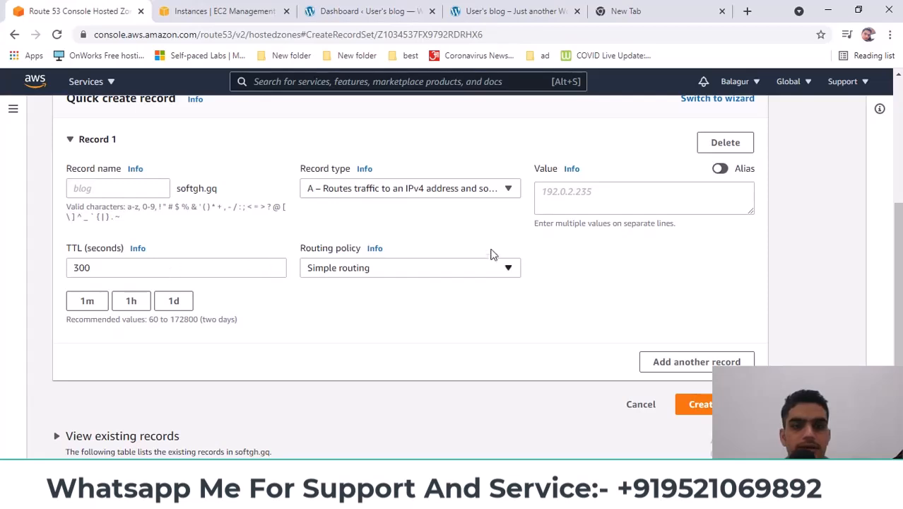
# Copy the EC2 instance's public IPv4 address 3.88.199.199 and paste it as the new record's value
pyautogui.click(573, 194)
pyautogui.click(226, 10)
pyautogui.click(281, 187)
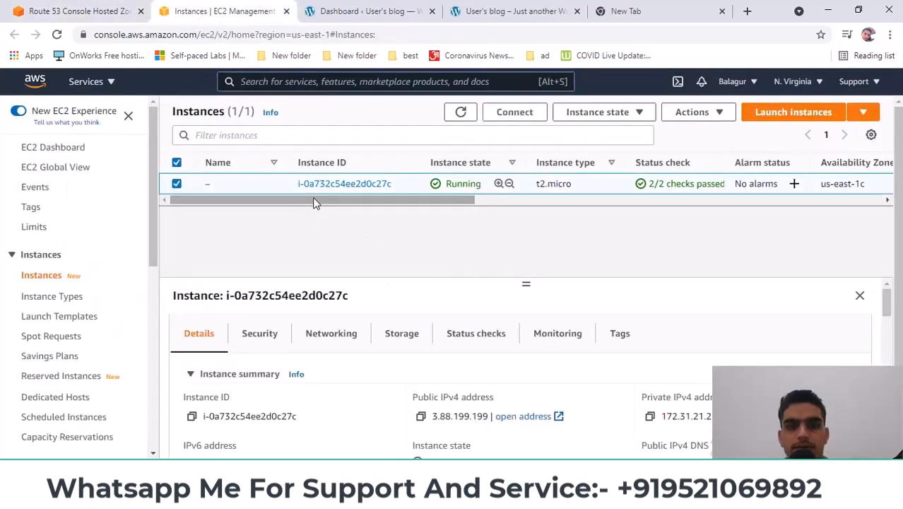
pyautogui.scroll(-1, 405, 368)
pyautogui.click(421, 350)
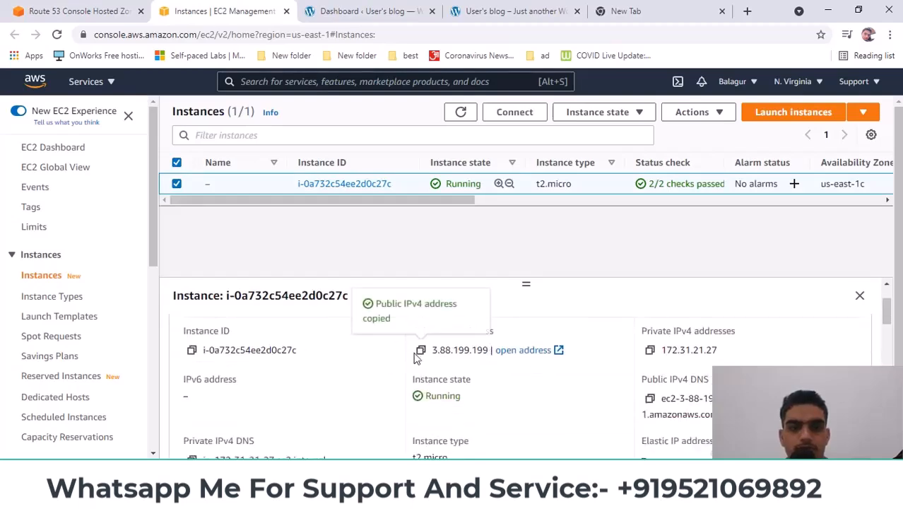
pyautogui.click(543, 10)
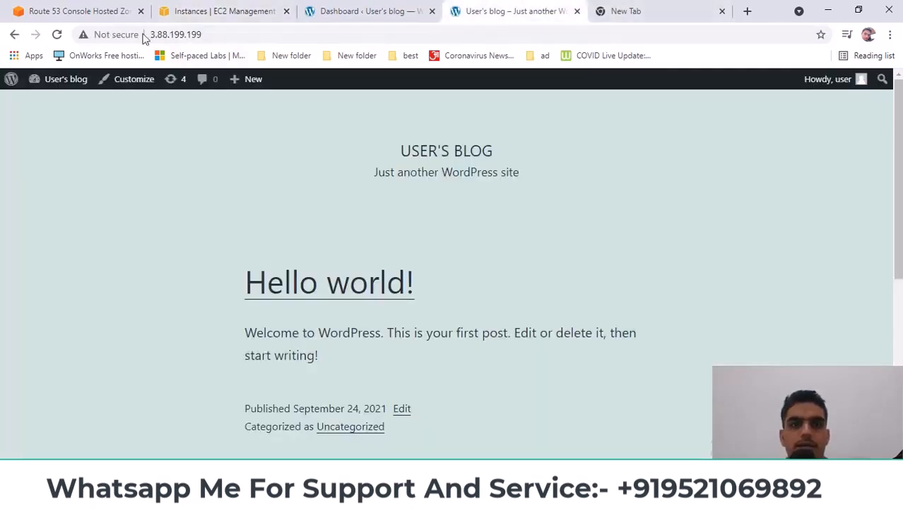
pyautogui.click(85, 10)
pyautogui.hotkey('ctrl', 'v')
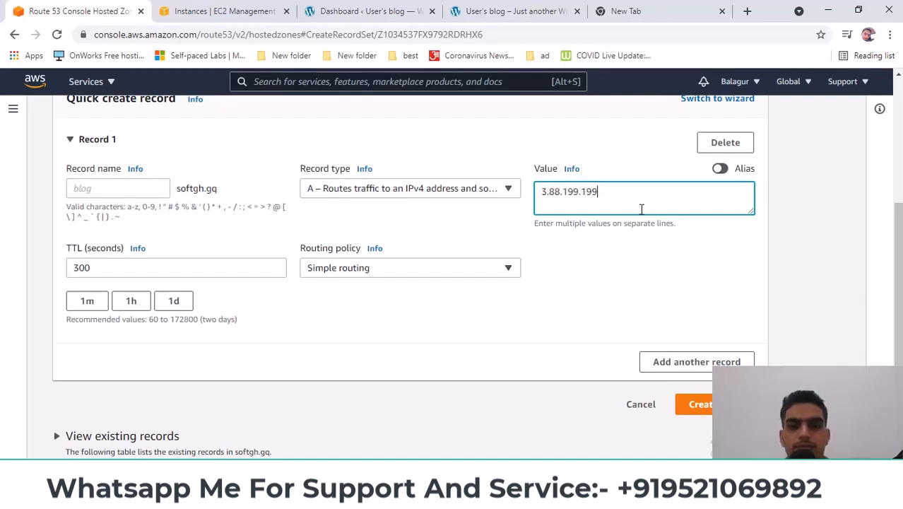
# Name the A record @ and create it
pyautogui.click(595, 335)
pyautogui.click(118, 187)
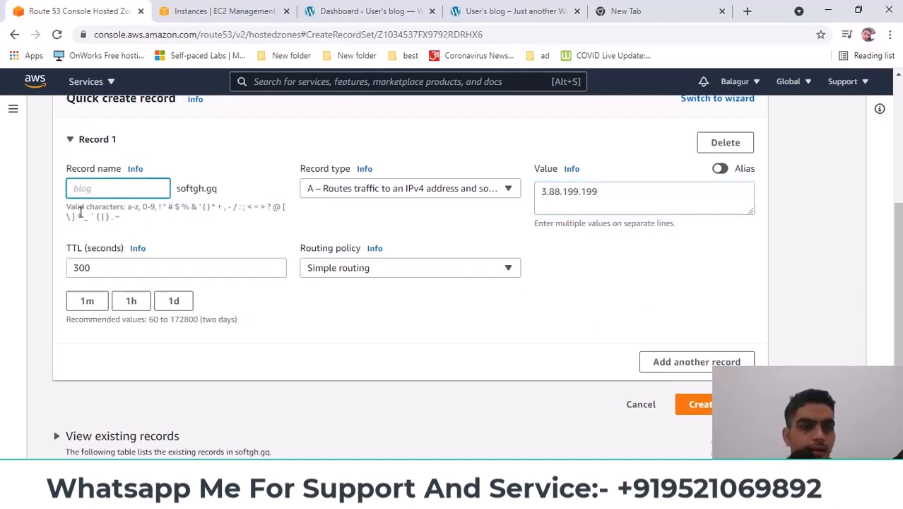
pyautogui.write('@')
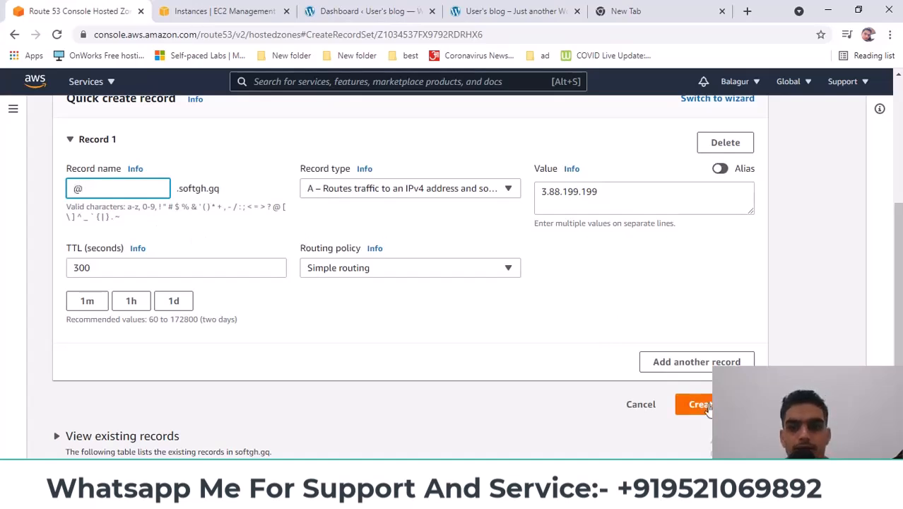
pyautogui.click(704, 405)
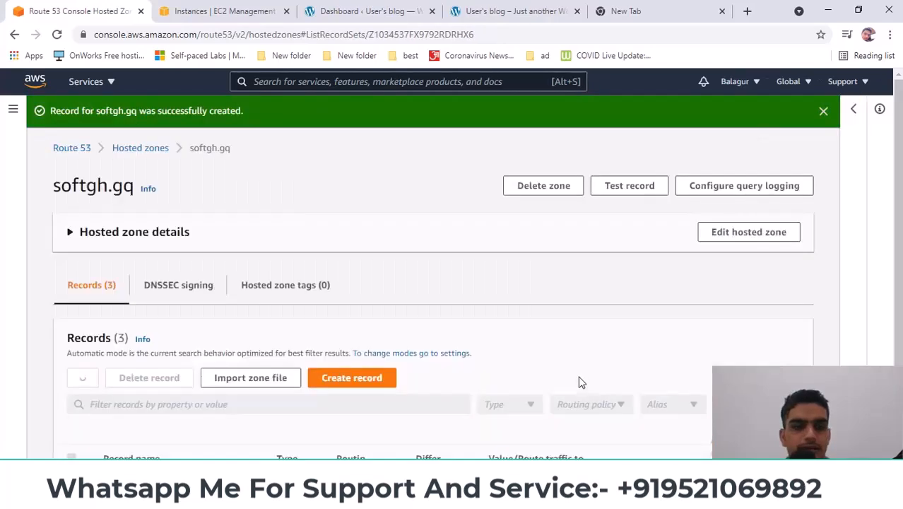
# Edit the @.softgh.gq A record to clear its record name, save it, and close the record details pane
pyautogui.scroll(-2, 579, 382)
pyautogui.scroll(-1, 500, 388)
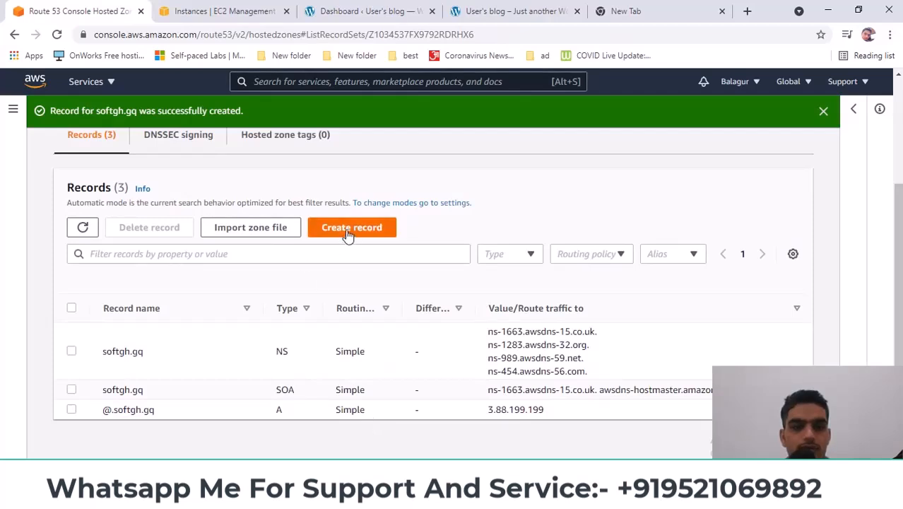
pyautogui.click(71, 409)
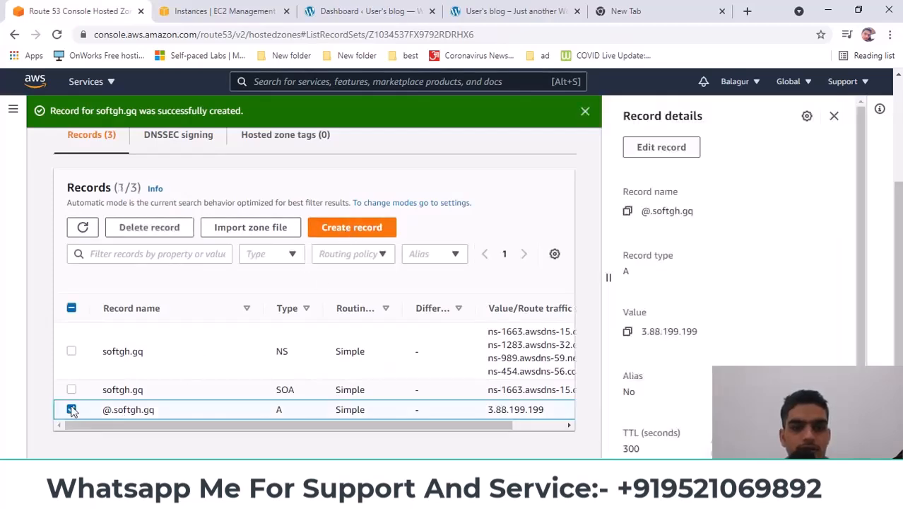
pyautogui.click(647, 149)
pyautogui.press('BackSpace')
pyautogui.press('Return')
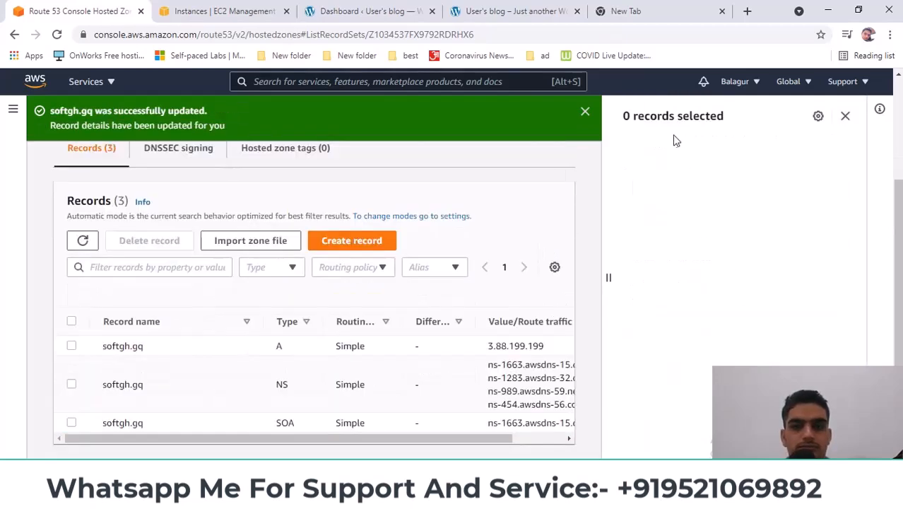
pyautogui.click(845, 116)
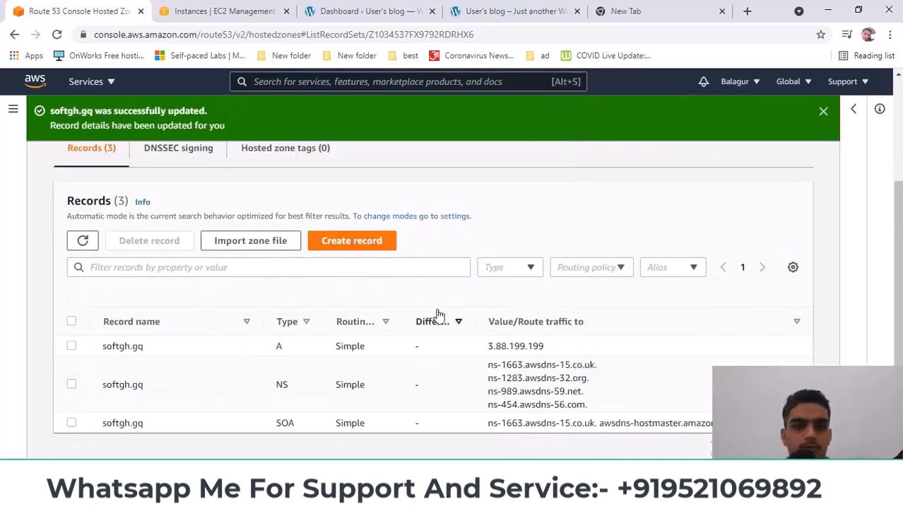
pyautogui.click(332, 242)
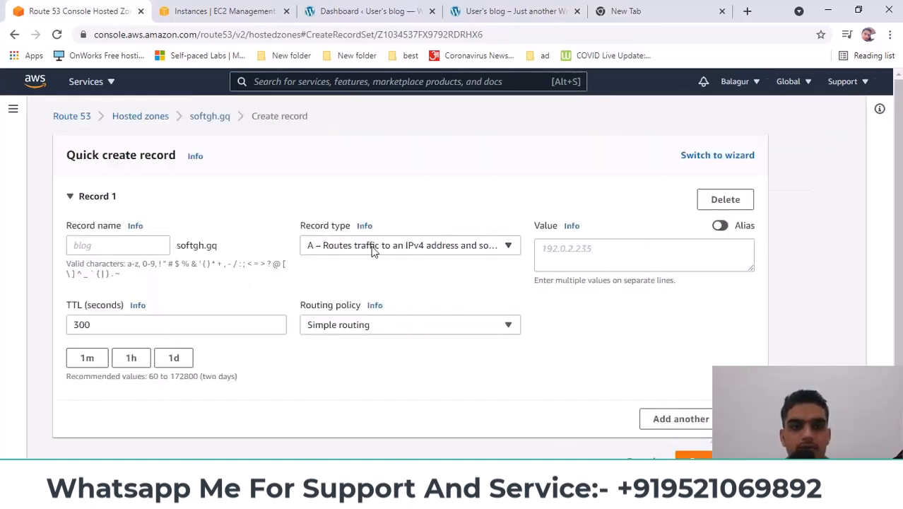
pyautogui.click(377, 248)
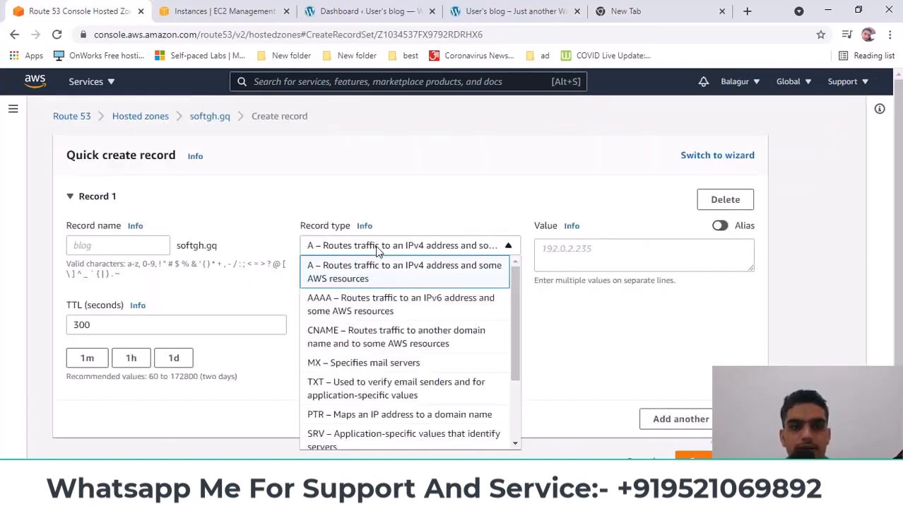
pyautogui.click(347, 343)
pyautogui.click(90, 244)
pyautogui.write('www')
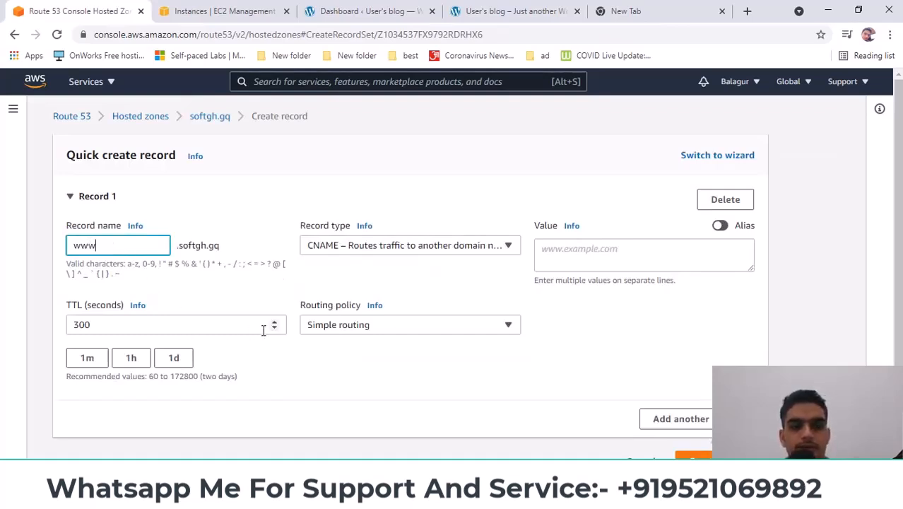
# Paste softgh.gq as the www CNAME record's value and create the record
pyautogui.click(598, 248)
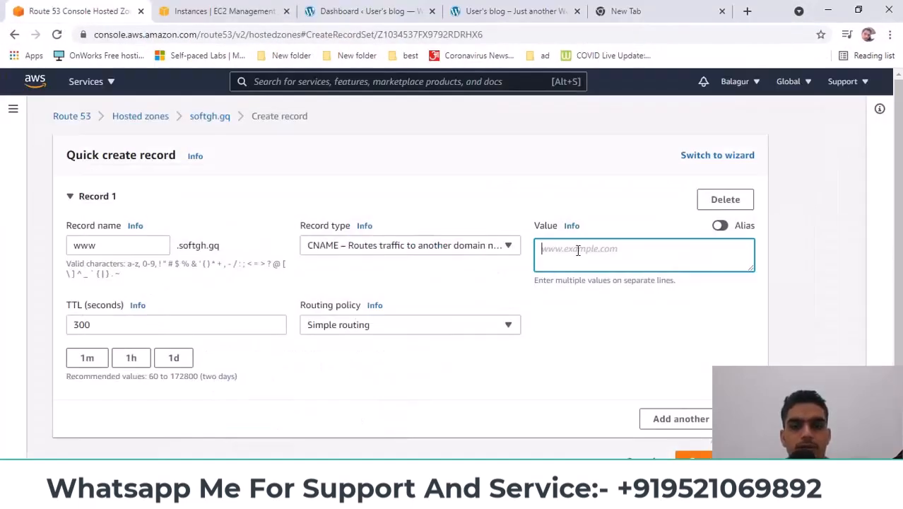
pyautogui.hotkey('ctrl', 'v')
pyautogui.click(625, 333)
pyautogui.scroll(-2, 693, 424)
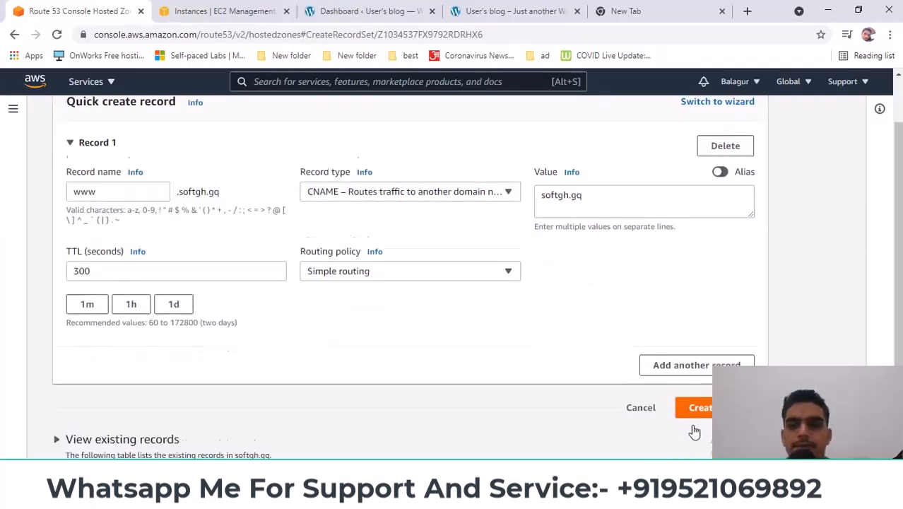
pyautogui.click(696, 385)
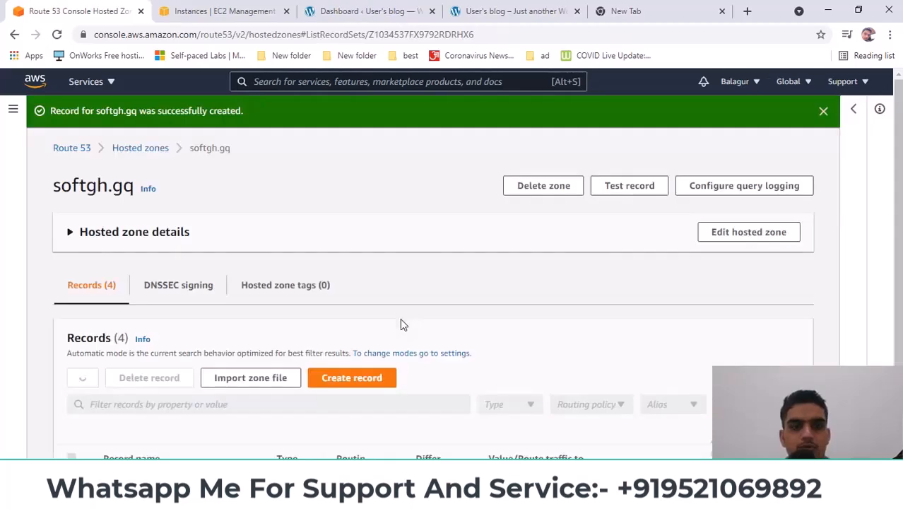
# Switch to Freenom, open the nameserver settings of softgh.gq, and choose to use custom nameservers
pyautogui.scroll(-4, 400, 325)
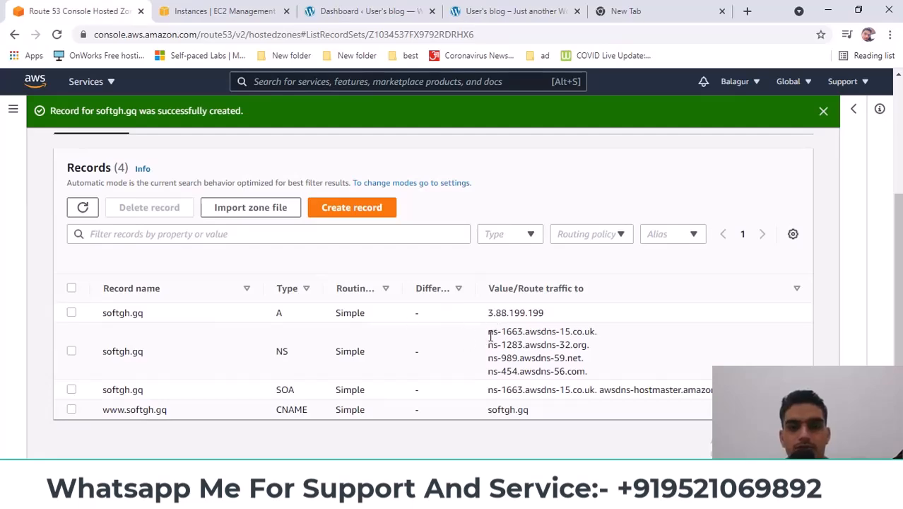
pyautogui.moveTo(490, 333); pyautogui.dragTo(590, 375)
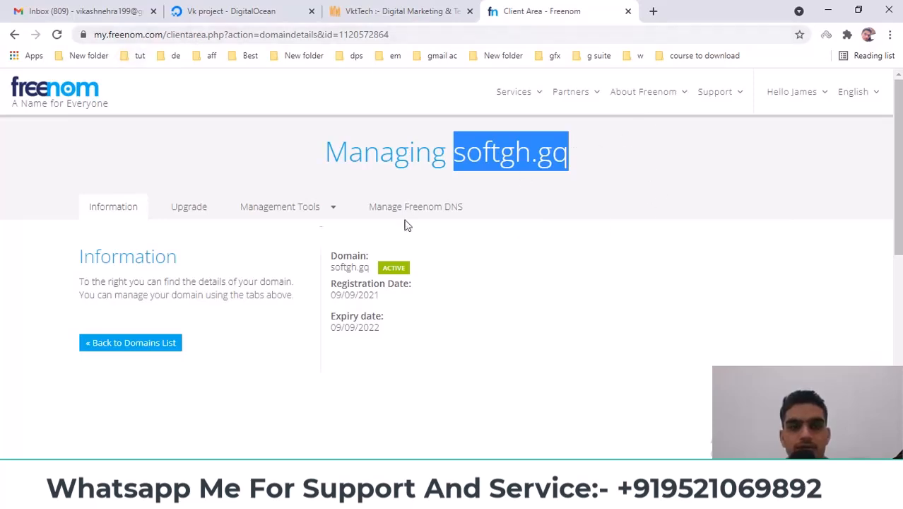
pyautogui.click(271, 147)
pyautogui.rightClick(270, 148)
pyautogui.click(306, 189)
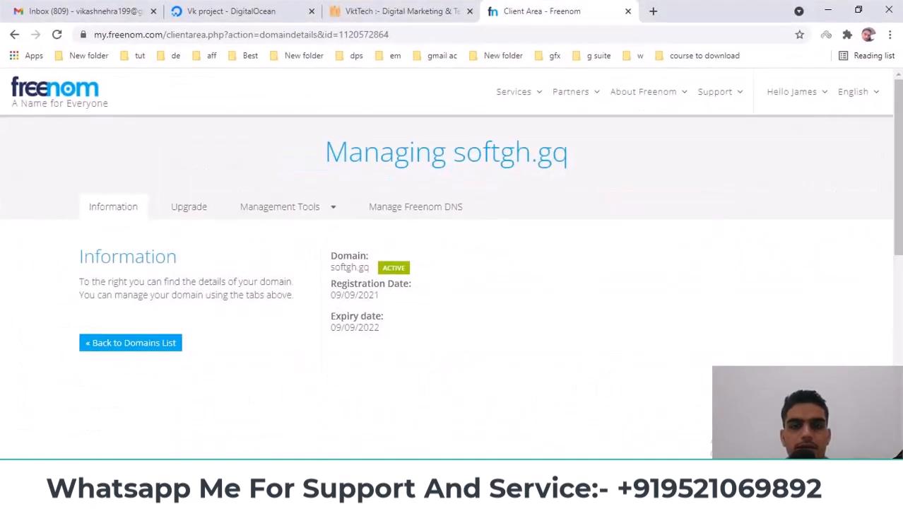
pyautogui.click(274, 211)
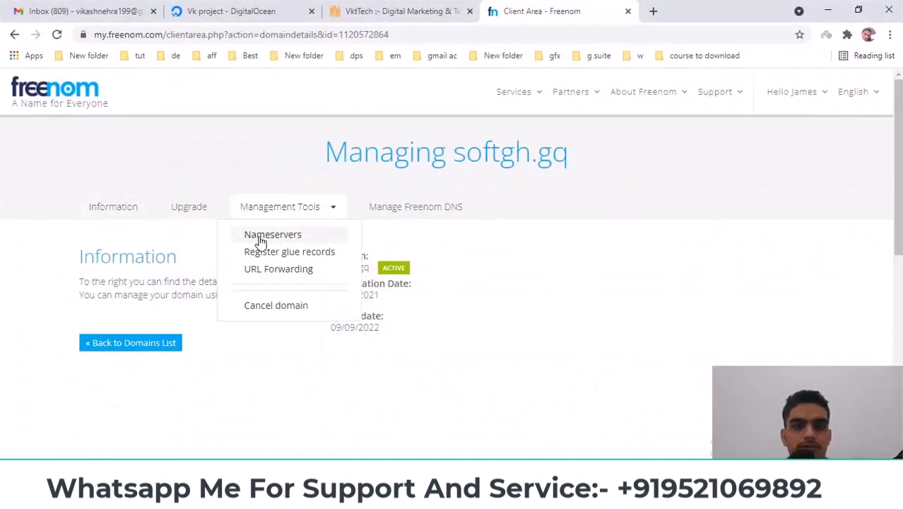
pyautogui.click(263, 237)
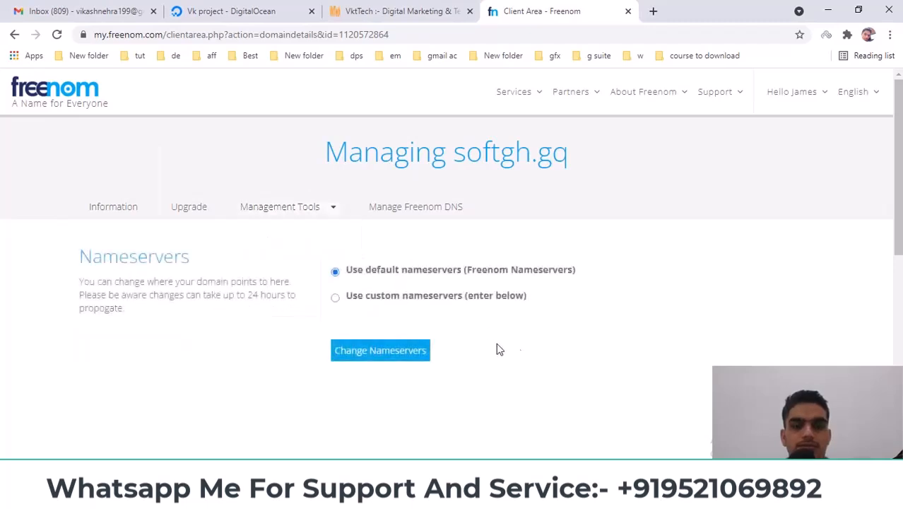
pyautogui.click(359, 301)
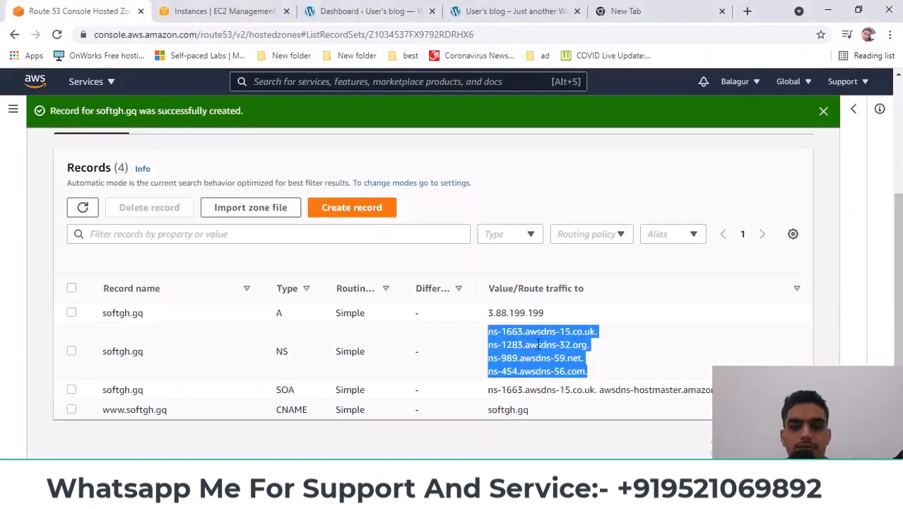
# Copy ns-1663.awsdns-15.co.uk from the Route 53 NS record and paste it into Freenom as Nameserver 1
pyautogui.tripleClick(535, 333)
pyautogui.hotkey('ctrl', 'c')
pyautogui.click(489, 332)
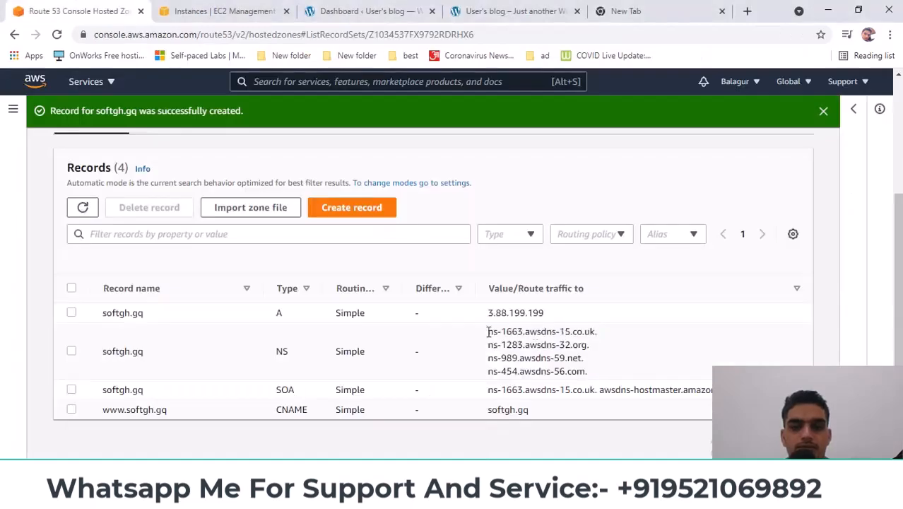
pyautogui.moveTo(493, 334)
pyautogui.mouseDown()
pyautogui.moveTo(598, 339)
pyautogui.moveTo(496, 337)
pyautogui.mouseUp()
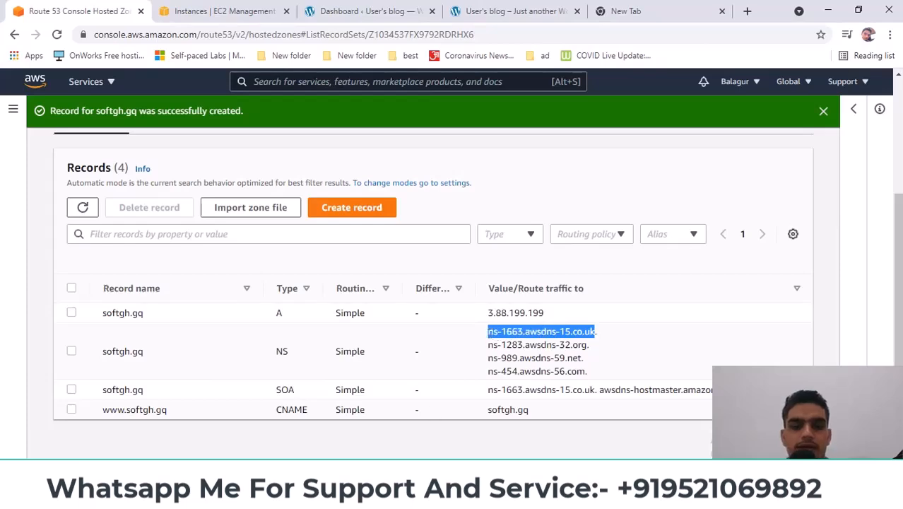
pyautogui.hotkey('alt', 'Tab')
pyautogui.click(393, 364)
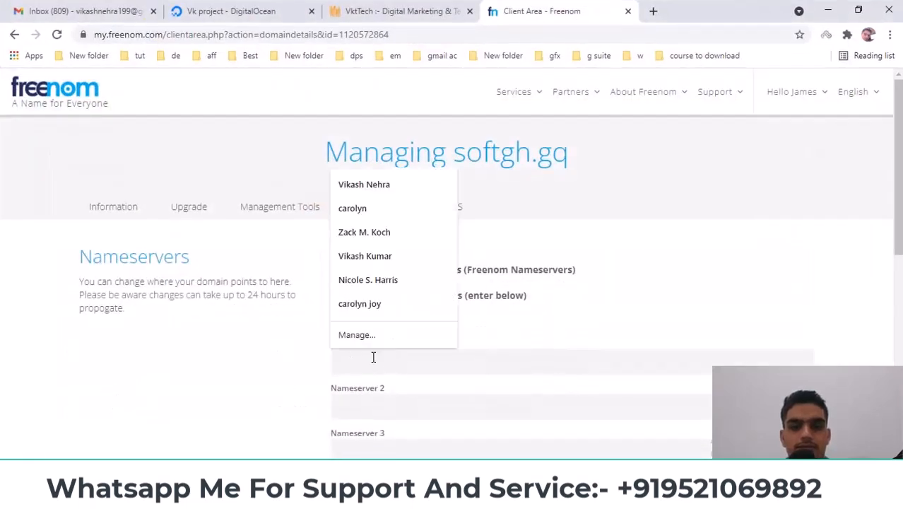
pyautogui.hotkey('ctrl', 'v')
pyautogui.scroll(-2, 258, 335)
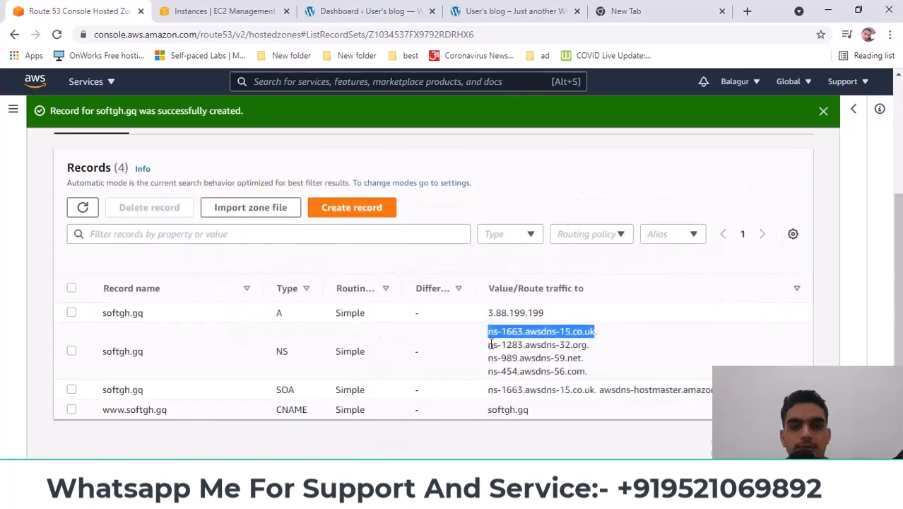
# Copy ns-1283.awsdns-32.org and ns-989.awsdns-59.net from the Route 53 NS record into Freenom as Nameserver 2 and Nameserver 3
pyautogui.moveTo(489, 346); pyautogui.dragTo(585, 344)
pyautogui.hotkey('ctrl', 'c')
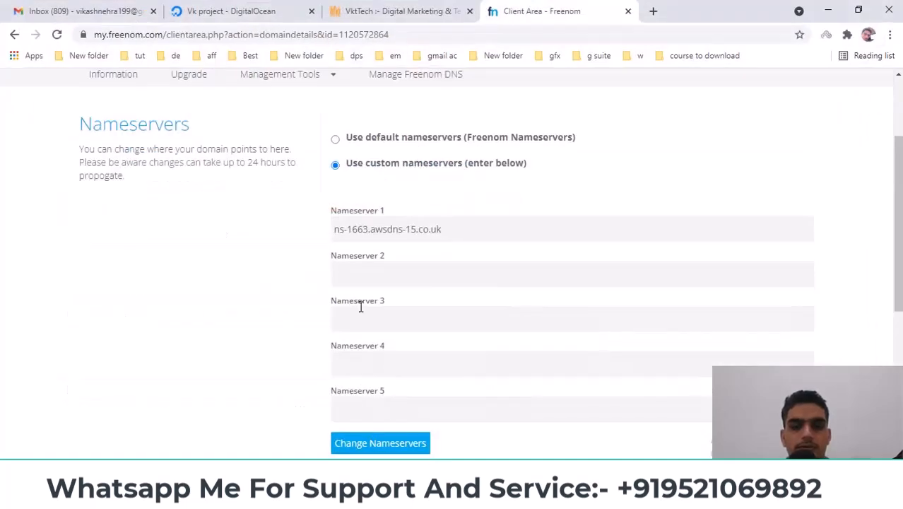
pyautogui.click(363, 273)
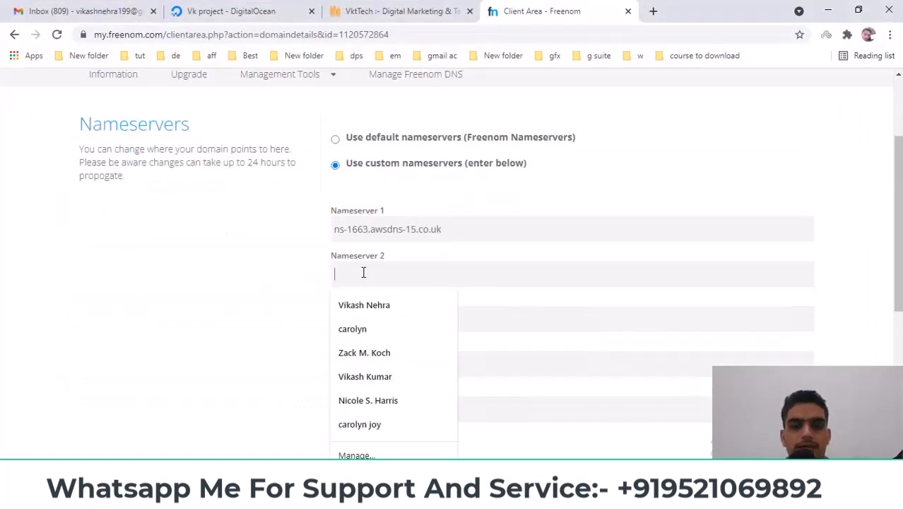
pyautogui.hotkey('ctrl', 'v')
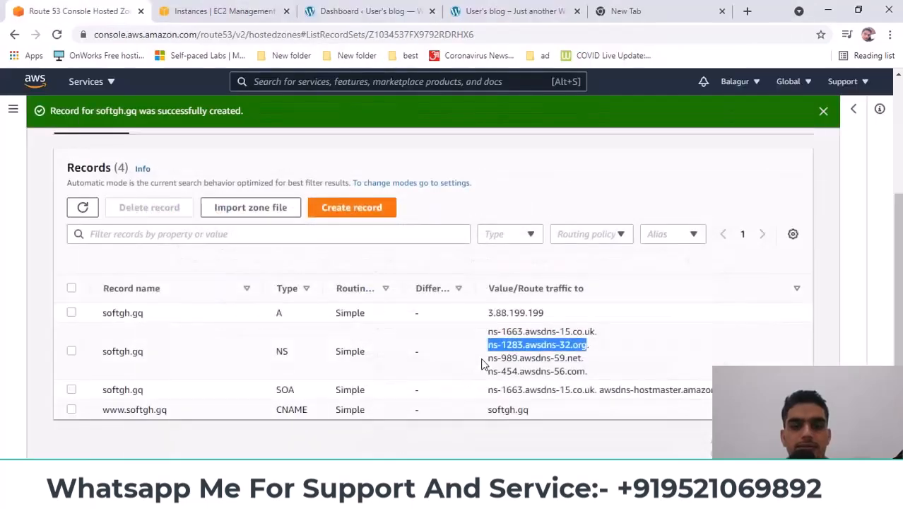
pyautogui.moveTo(490, 358); pyautogui.dragTo(584, 359)
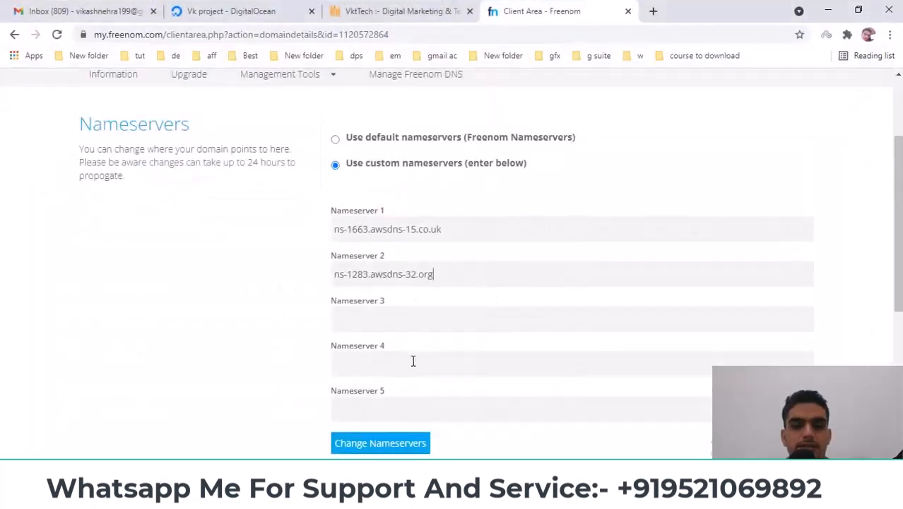
pyautogui.click(371, 319)
pyautogui.write('ns-989.awsdns-59.net')
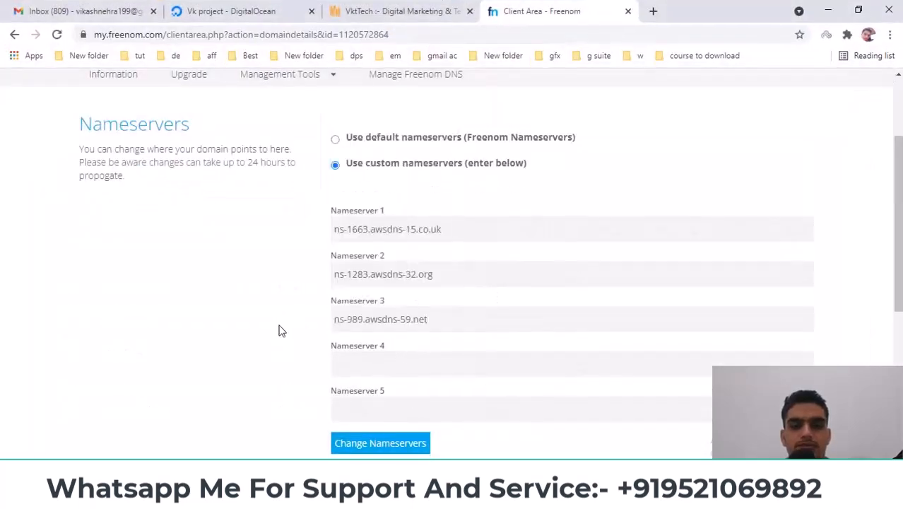
pyautogui.scroll(-1, 279, 330)
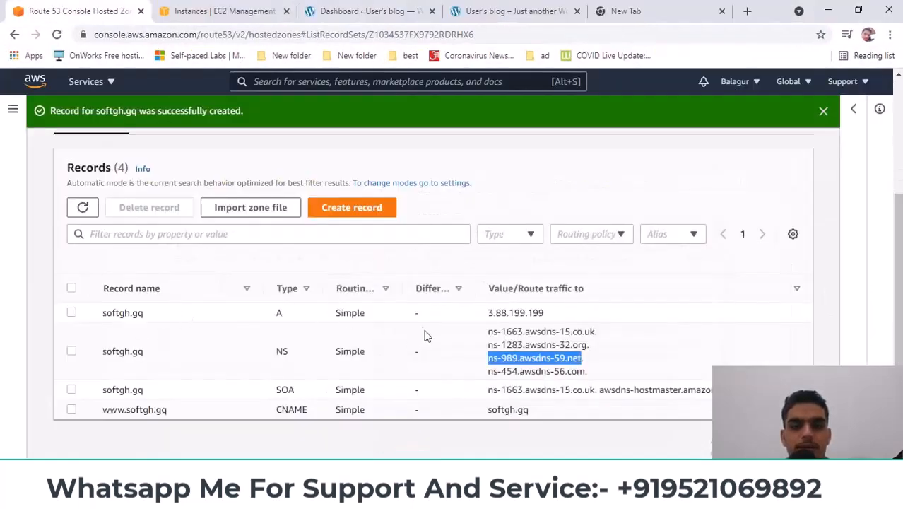
# Copy ns-454.awsdns-56.com from the Route 53 NS record into Freenom as Nameserver 4 and submit the nameserver change
pyautogui.moveTo(490, 373); pyautogui.dragTo(586, 371)
pyautogui.hotkey('ctrl', 'c')
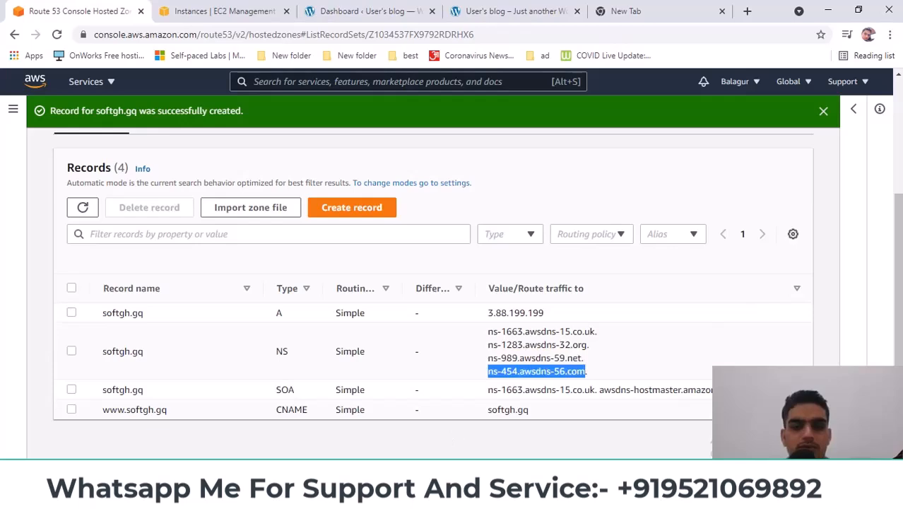
pyautogui.click(339, 496)
pyautogui.click(384, 297)
pyautogui.hotkey('ctrl', 'v')
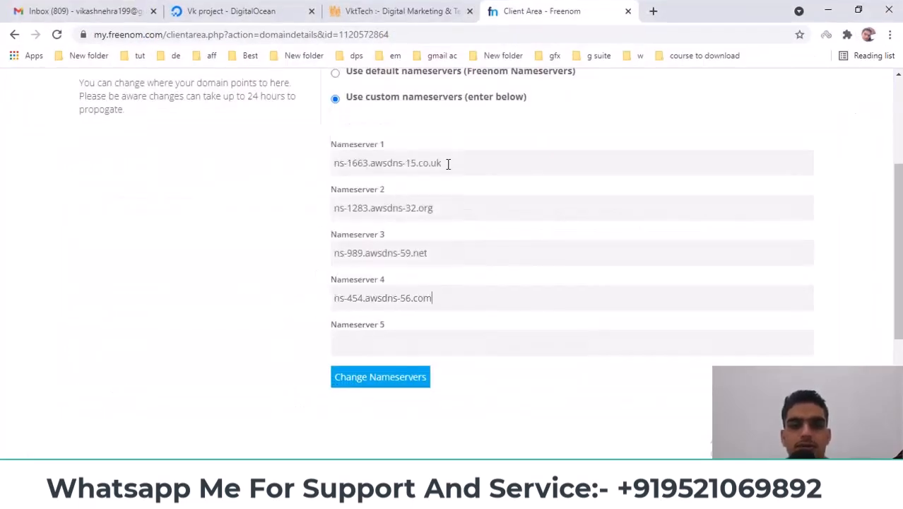
pyautogui.click(375, 386)
pyautogui.scroll(1, 274, 343)
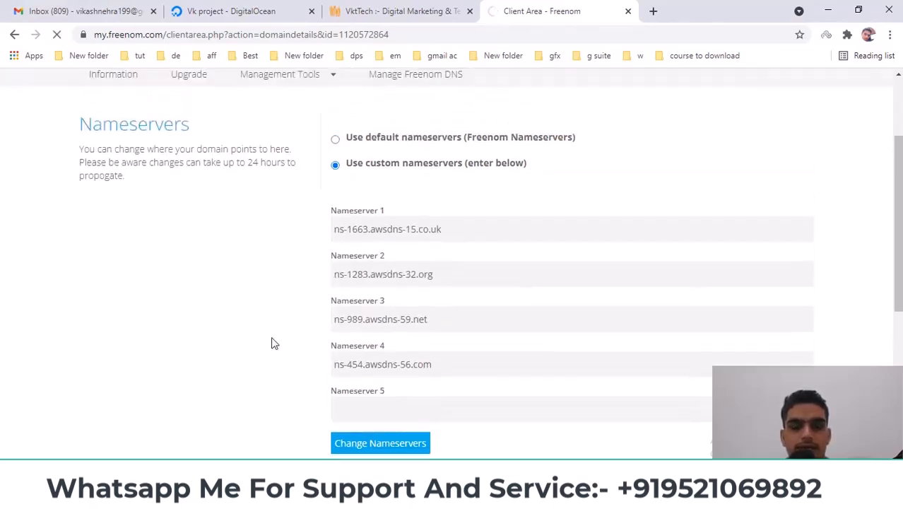
pyautogui.scroll(2, 274, 343)
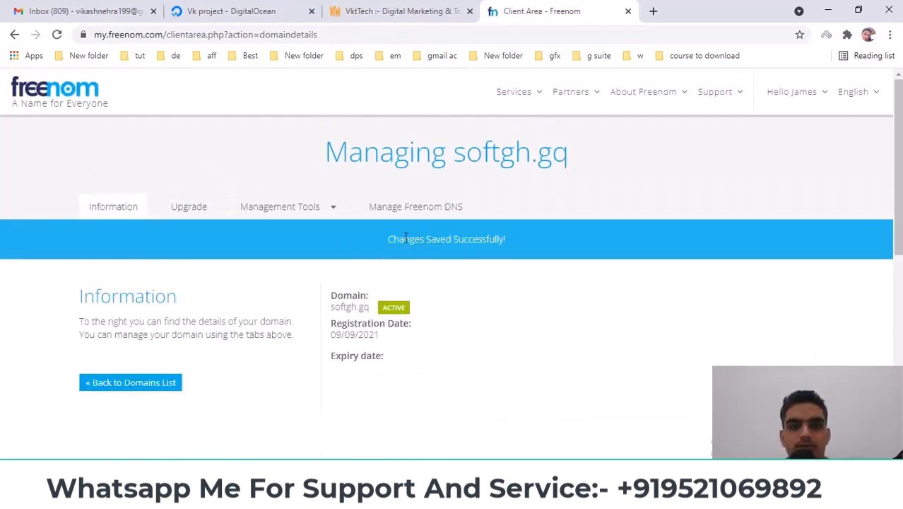
pyautogui.moveTo(379, 240); pyautogui.dragTo(540, 246)
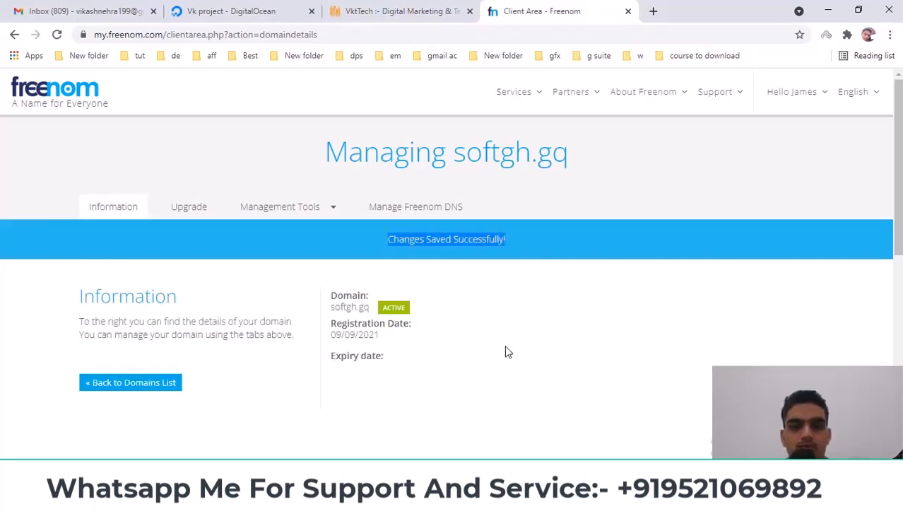
# Copy the domain name softgh.gq from Freenom and load it in a separate tab of the AWS browser window
pyautogui.hotkey('alt', 'Tab')
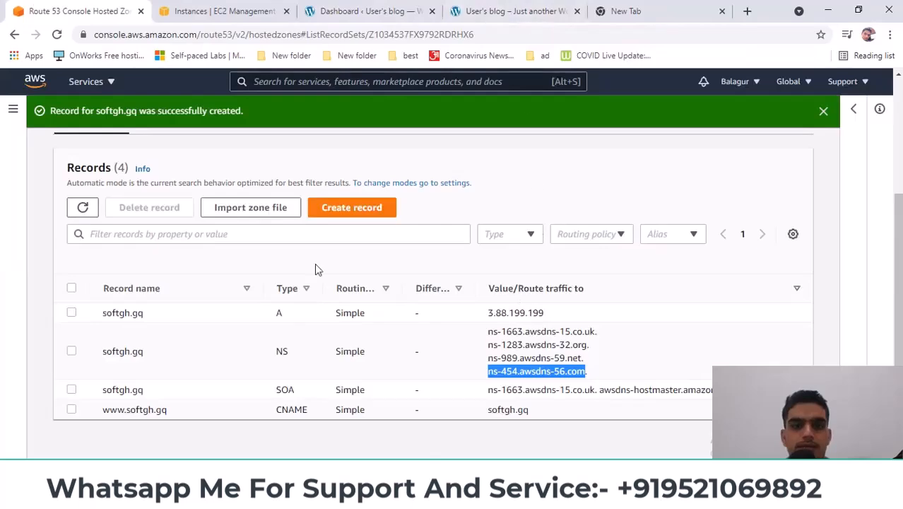
pyautogui.scroll(3, 312, 268)
pyautogui.hotkey('alt', 'Tab')
pyautogui.moveTo(453, 153); pyautogui.dragTo(570, 154)
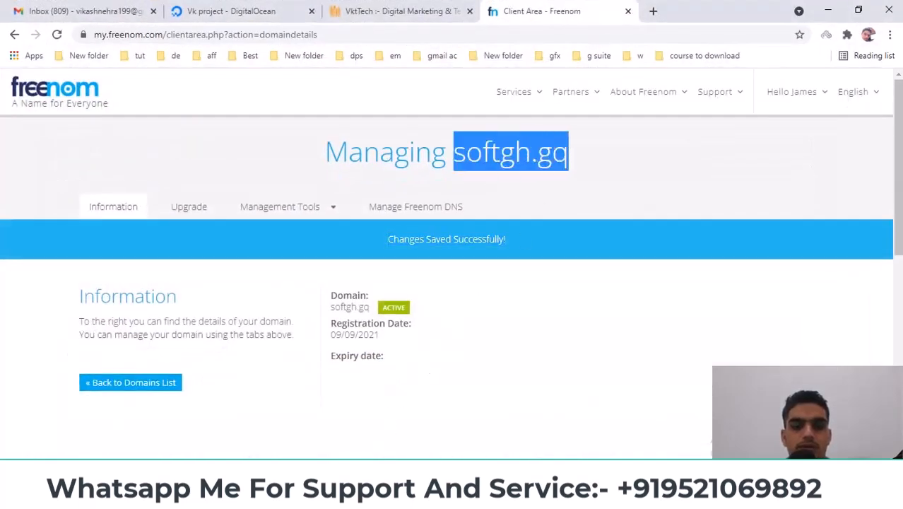
pyautogui.hotkey('ctrl', 'c')
pyautogui.hotkey('alt', 'Tab')
pyautogui.hotkey('ctrl', 't')
pyautogui.hotkey('ctrl', 'v')
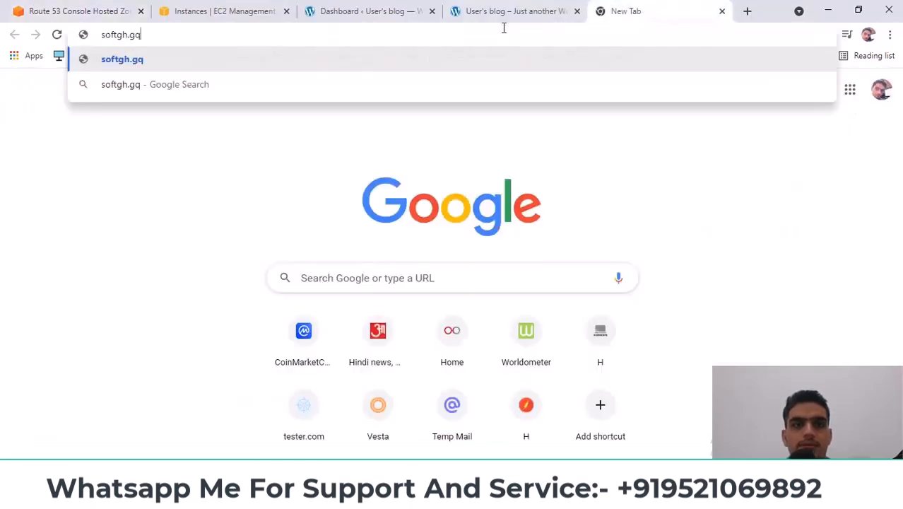
pyautogui.press('Return')
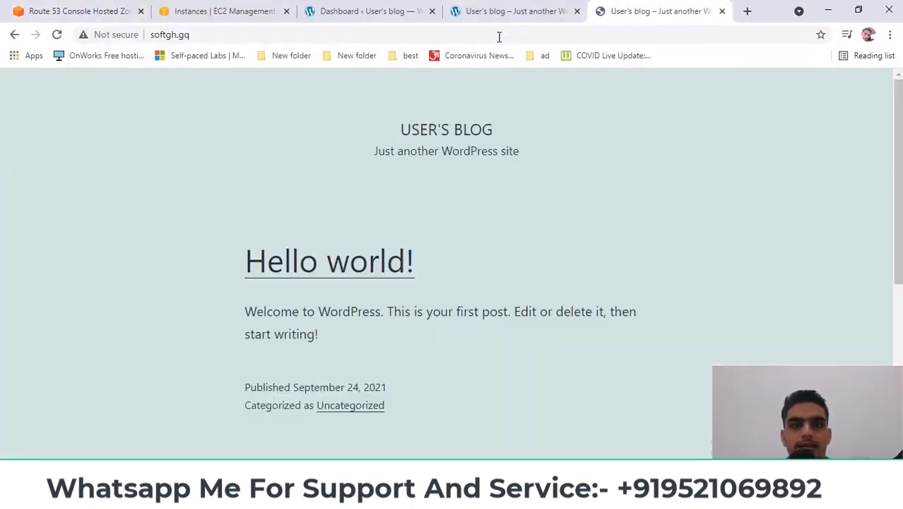
pyautogui.moveTo(330, 138); pyautogui.dragTo(617, 175)
pyautogui.click(64, 8)
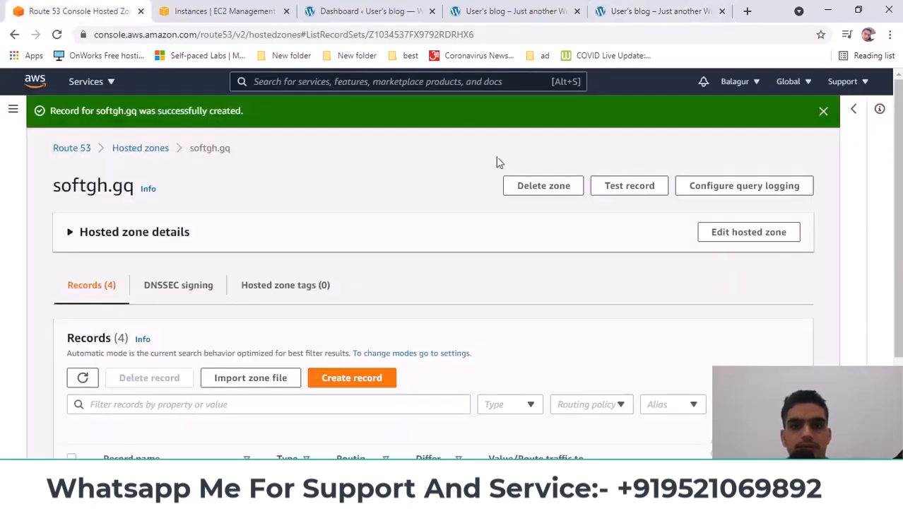
pyautogui.scroll(-2, 512, 235)
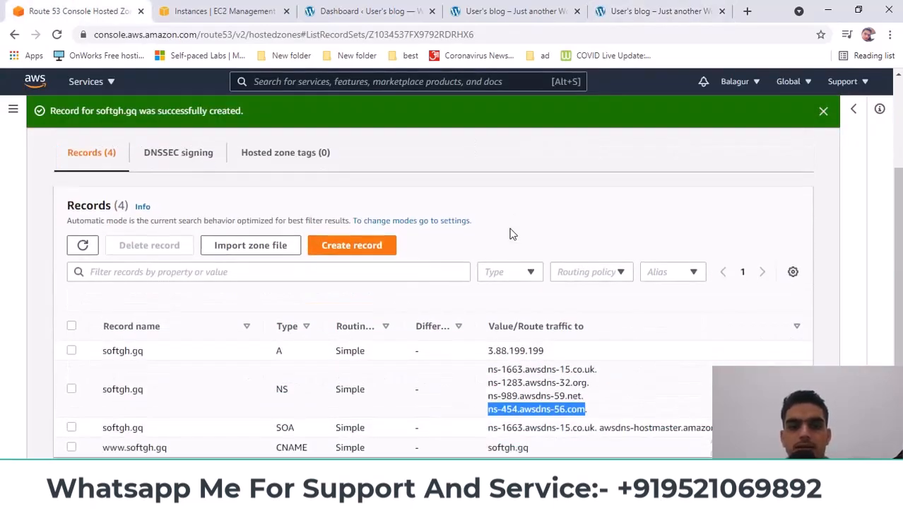
# Load softgh.gq/wp-admin in the tab showing the site and place the cursor in the login form's username field
pyautogui.click(661, 11)
pyautogui.click(317, 32)
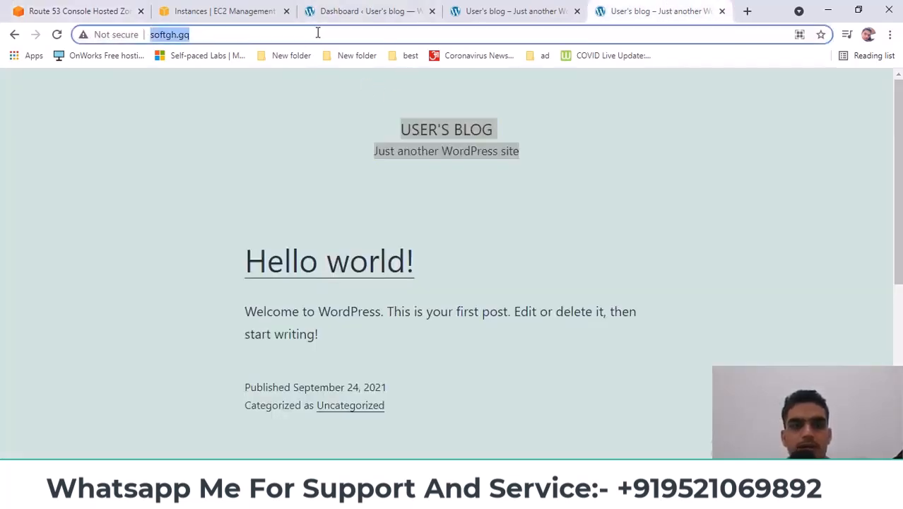
pyautogui.write('/')
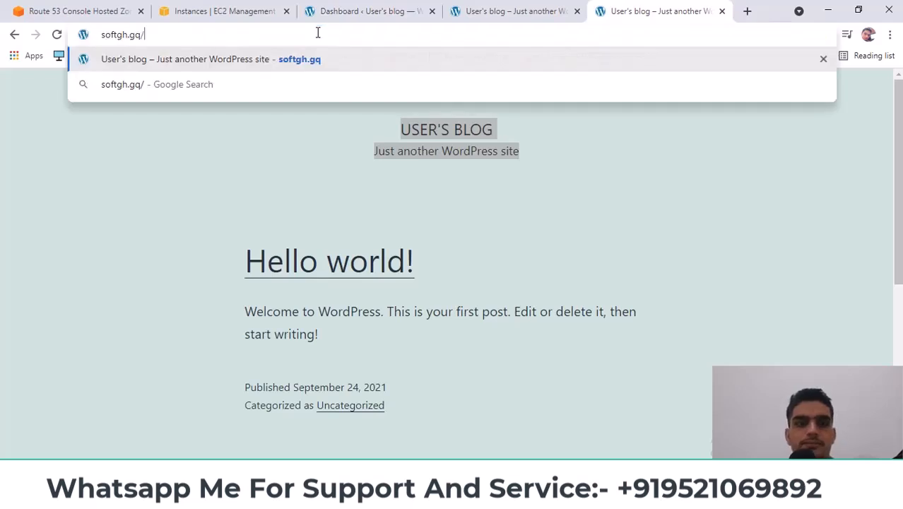
pyautogui.write('wp-admin')
pyautogui.press('Return')
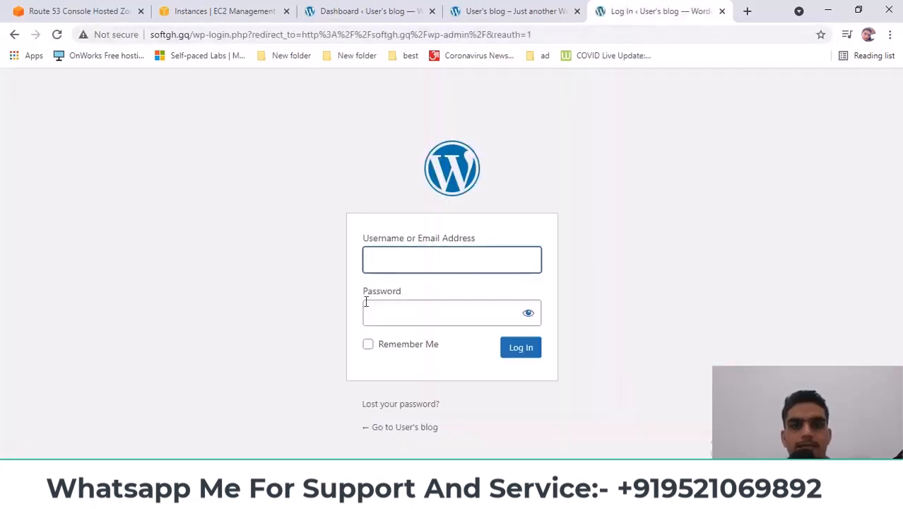
pyautogui.click(421, 265)
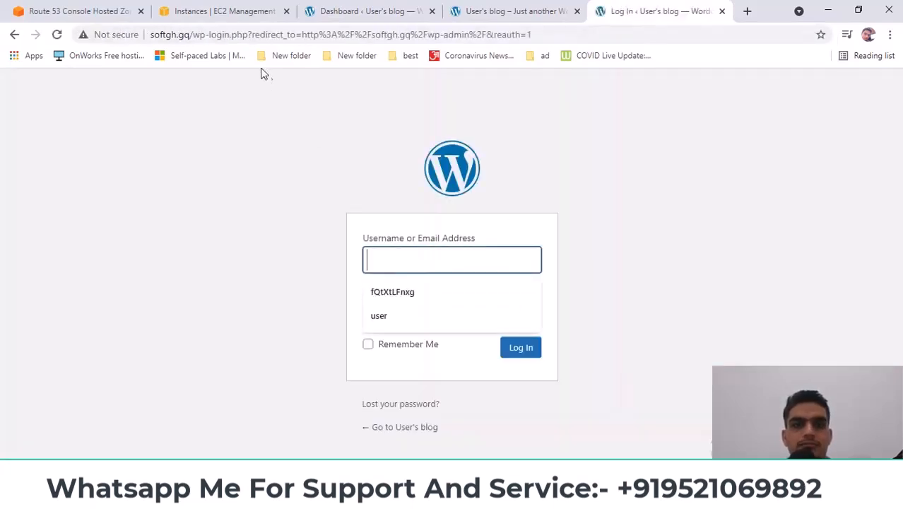
# Open the system log of the running EC2 instance and find the lines giving the default Bitnami application credentials
pyautogui.click(216, 9)
pyautogui.rightClick(241, 182)
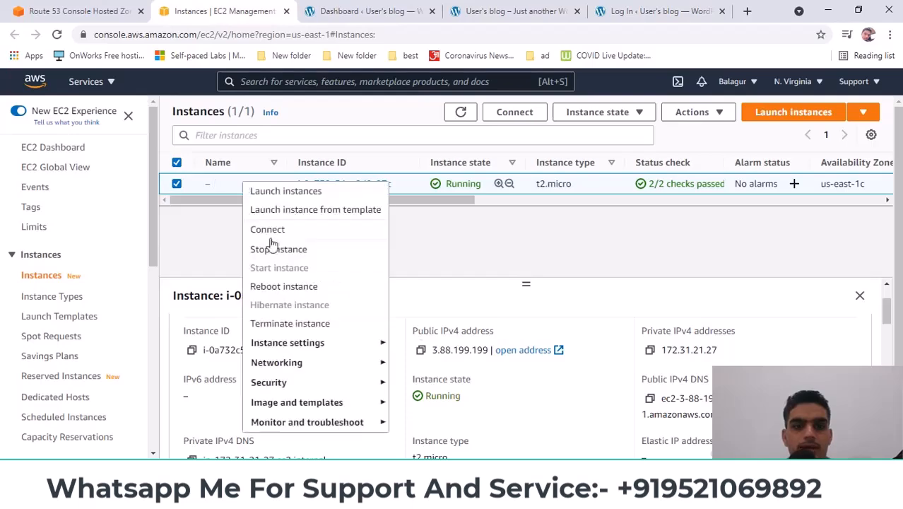
pyautogui.moveTo(318, 433)
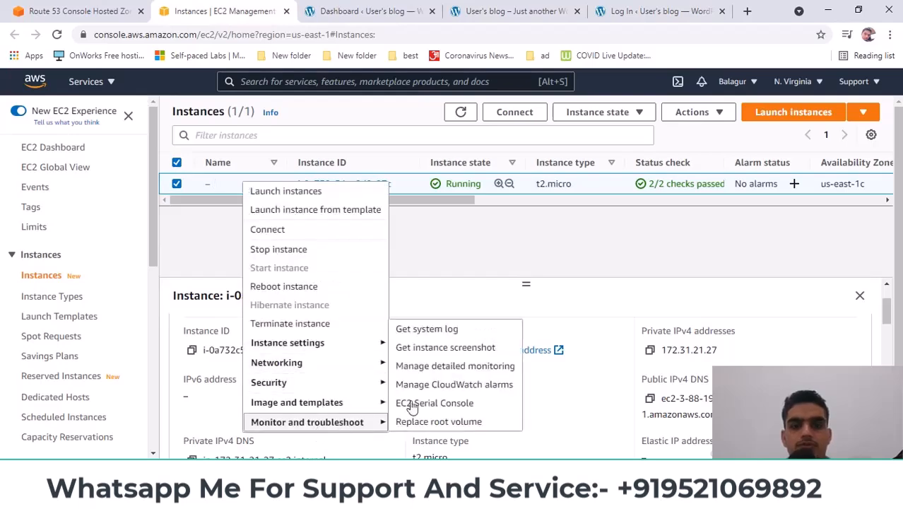
pyautogui.click(430, 329)
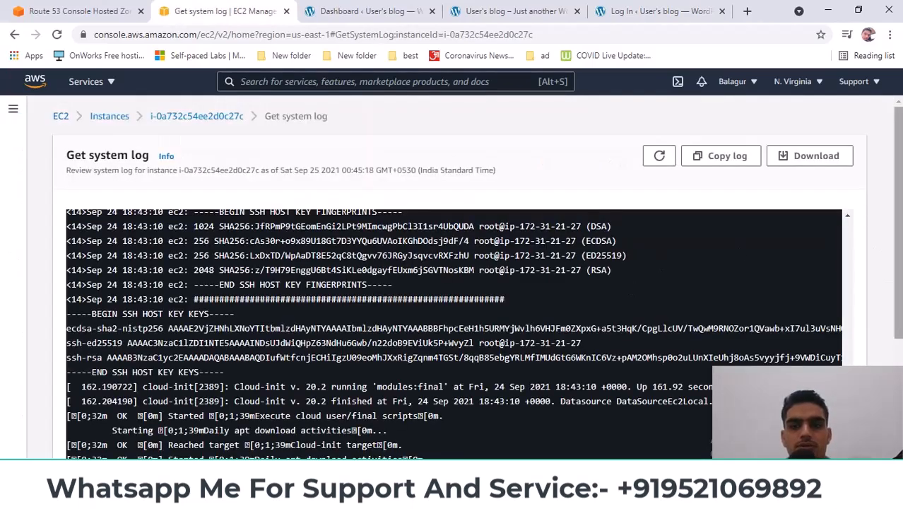
pyautogui.moveTo(898, 247); pyautogui.dragTo(898, 288)
pyautogui.moveTo(848, 415); pyautogui.dragTo(847, 408)
pyautogui.scroll(20, 454, 290)
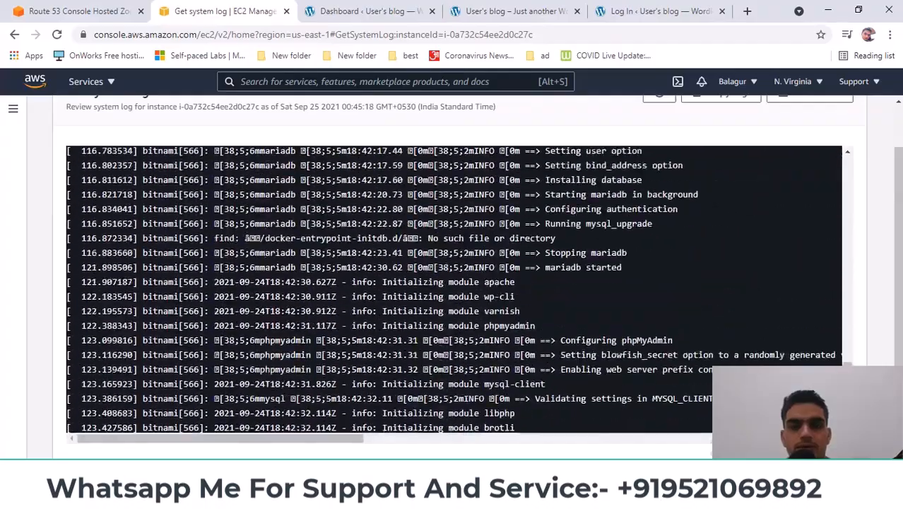
pyautogui.scroll(-3, 455, 290)
# Copy the default username "user" from the system log into the WordPress login form, moving that tab beside the log's tab
pyautogui.doubleClick(464, 323)
pyautogui.moveTo(657, 11); pyautogui.dragTo(370, 11)
pyautogui.hotkey('ctrl', 'v')
# Copy the Bitnami application password from the system log into the WordPress password field and log in
pyautogui.click(243, 10)
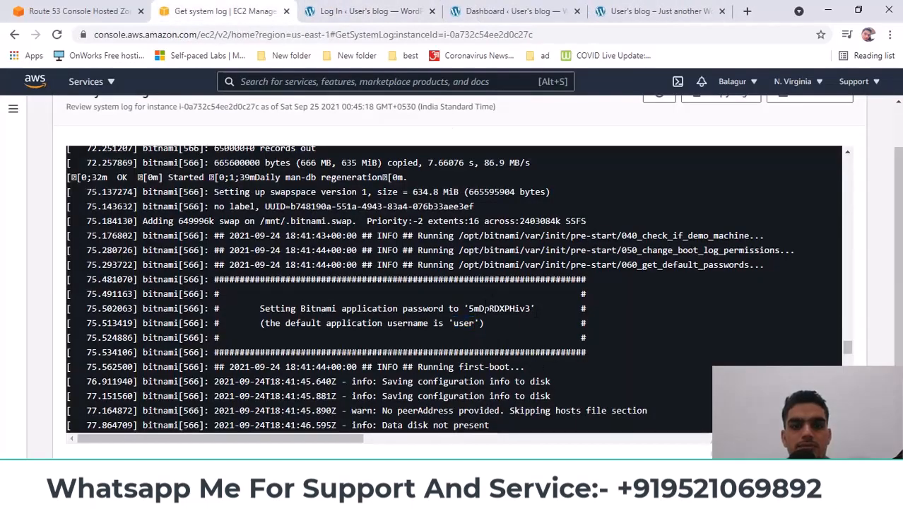
pyautogui.doubleClick(498, 309)
pyautogui.click(347, 10)
pyautogui.click(409, 316)
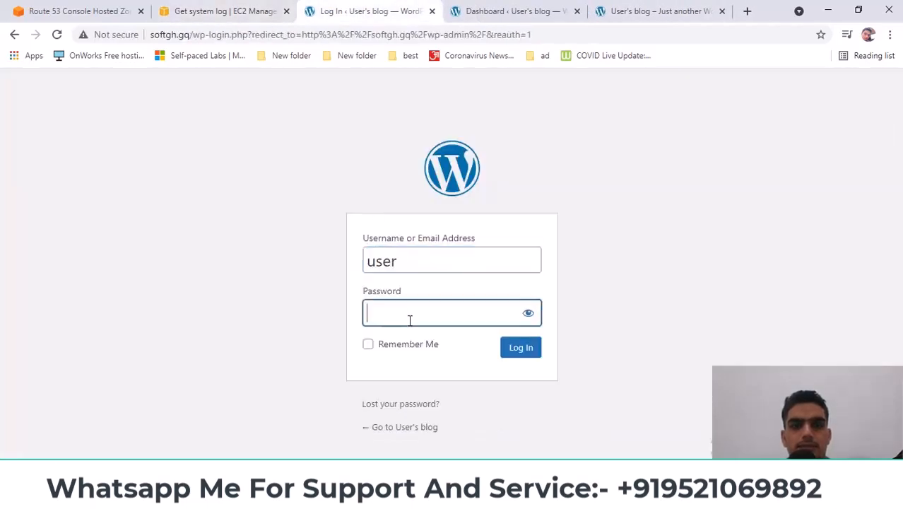
pyautogui.hotkey('ctrl', 'v')
pyautogui.click(516, 351)
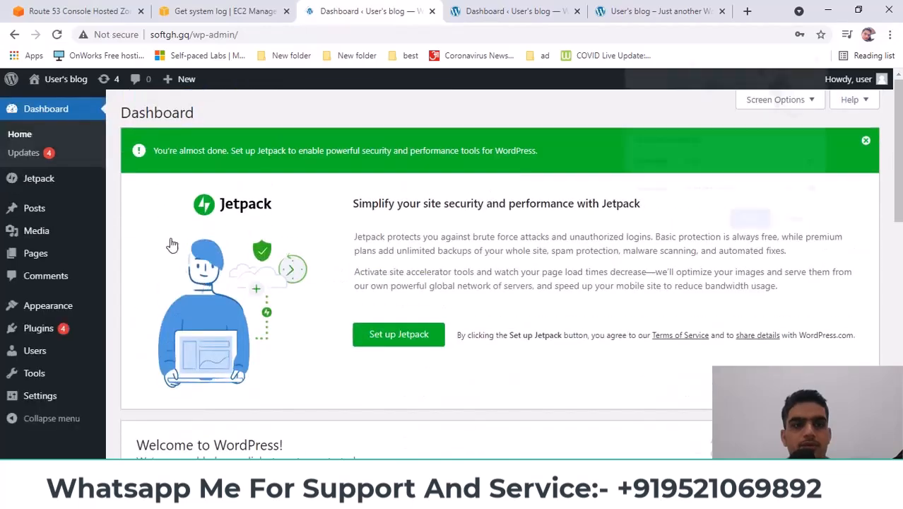
pyautogui.click(202, 9)
pyautogui.click(99, 10)
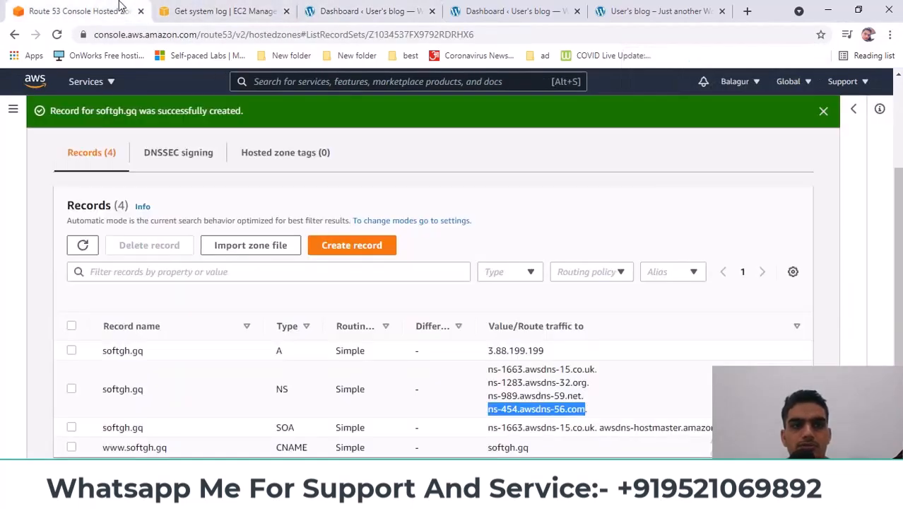
pyautogui.click(219, 11)
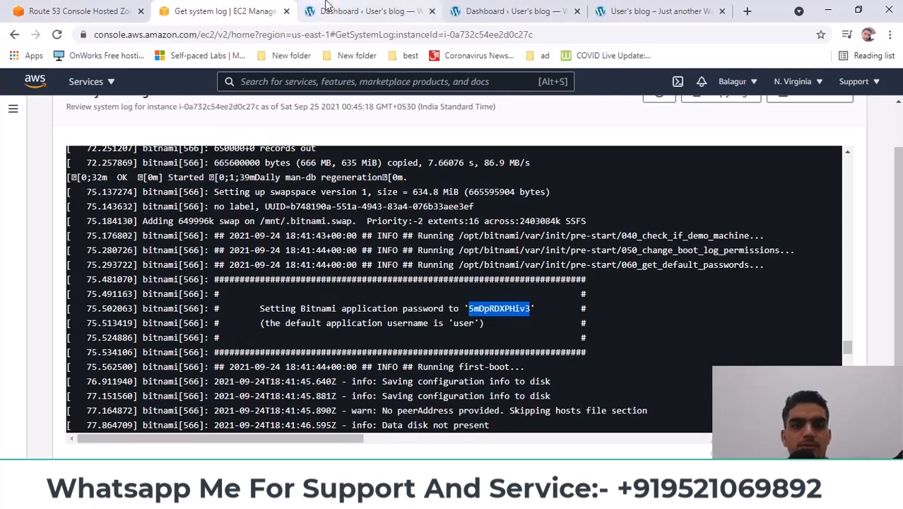
pyautogui.click(364, 11)
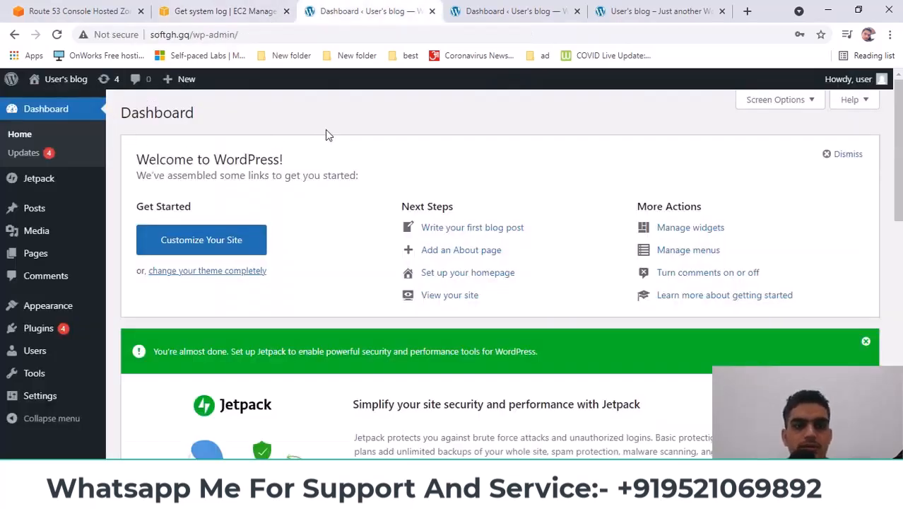